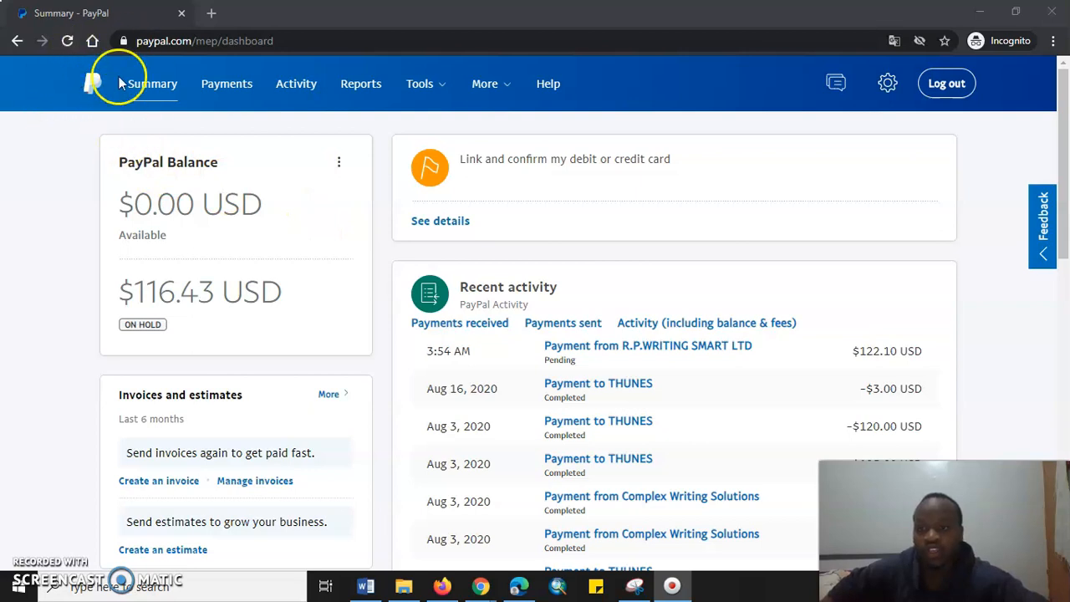
Step: Open the invoicing tool and start creating a new invoice
mouse_move(419, 84)
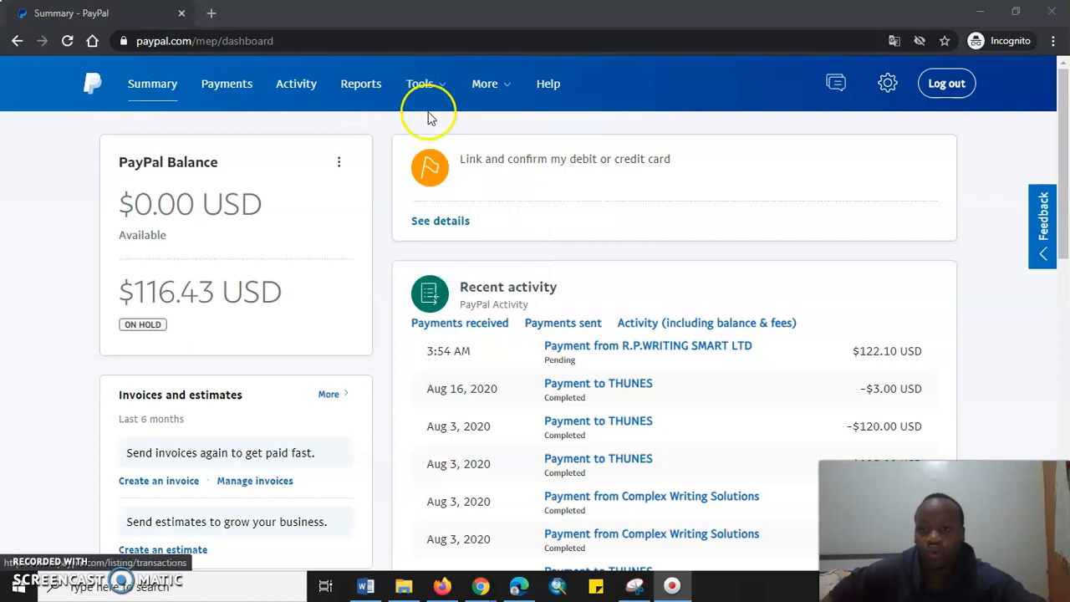
mouse_move(428, 102)
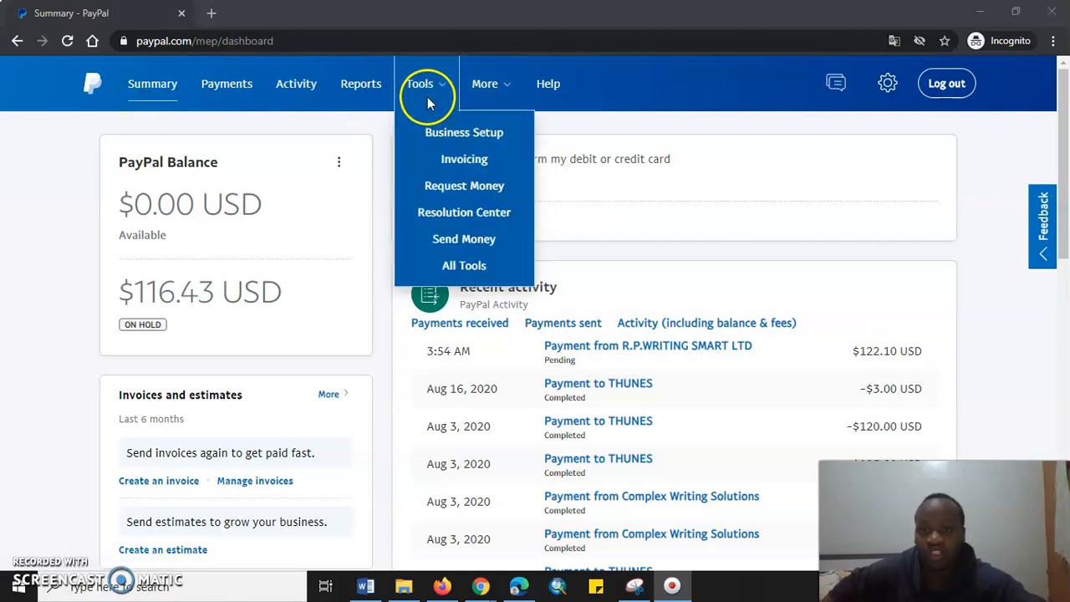
click(451, 164)
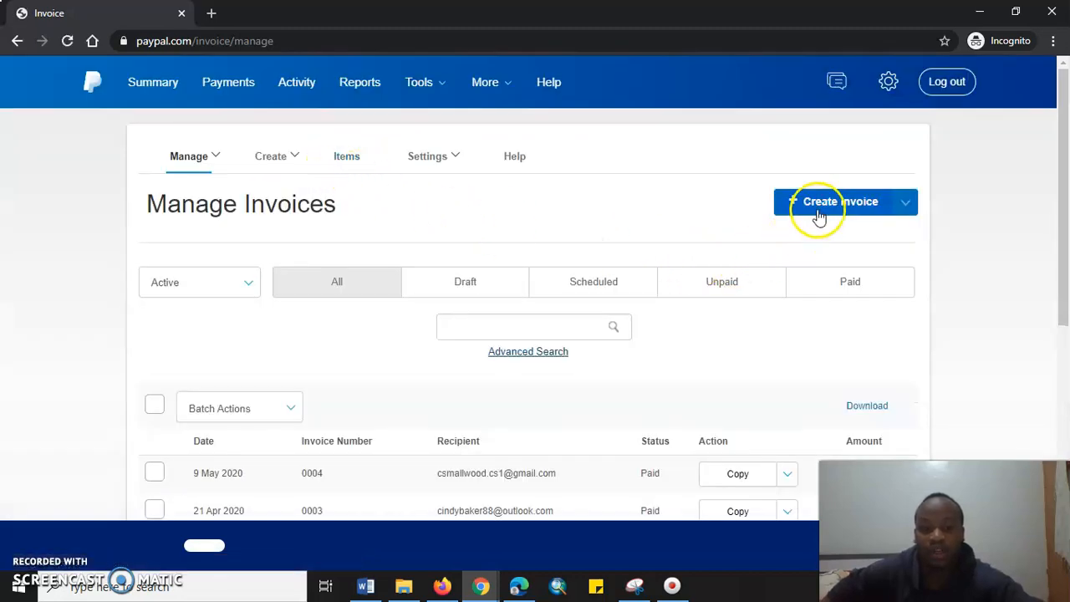
click(823, 209)
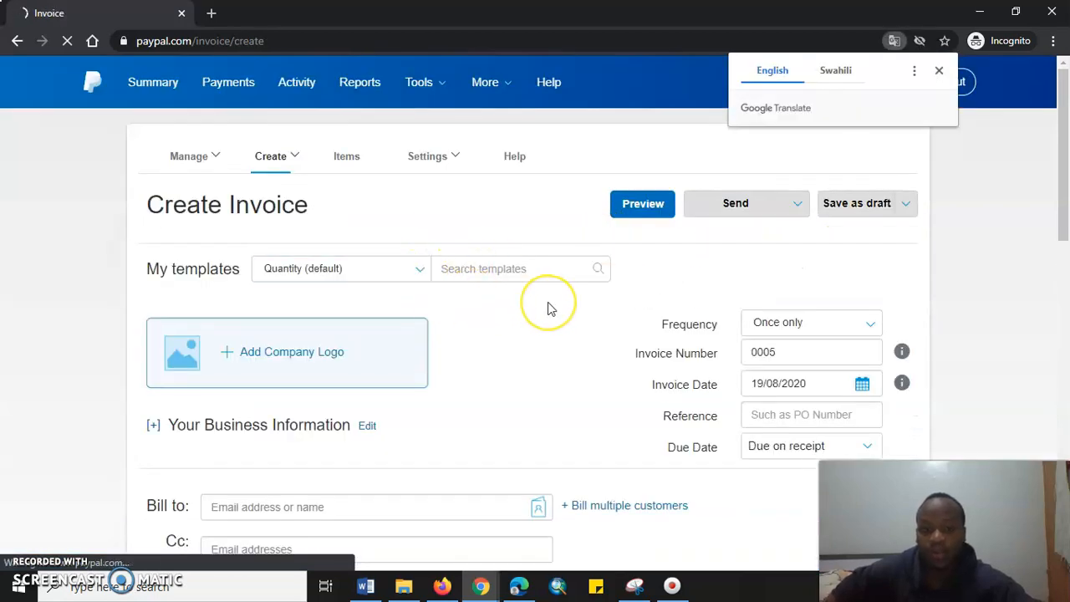
Step: Look over the new invoice form and its save options, dismissing the translation popup
scroll(548, 301, down, 1)
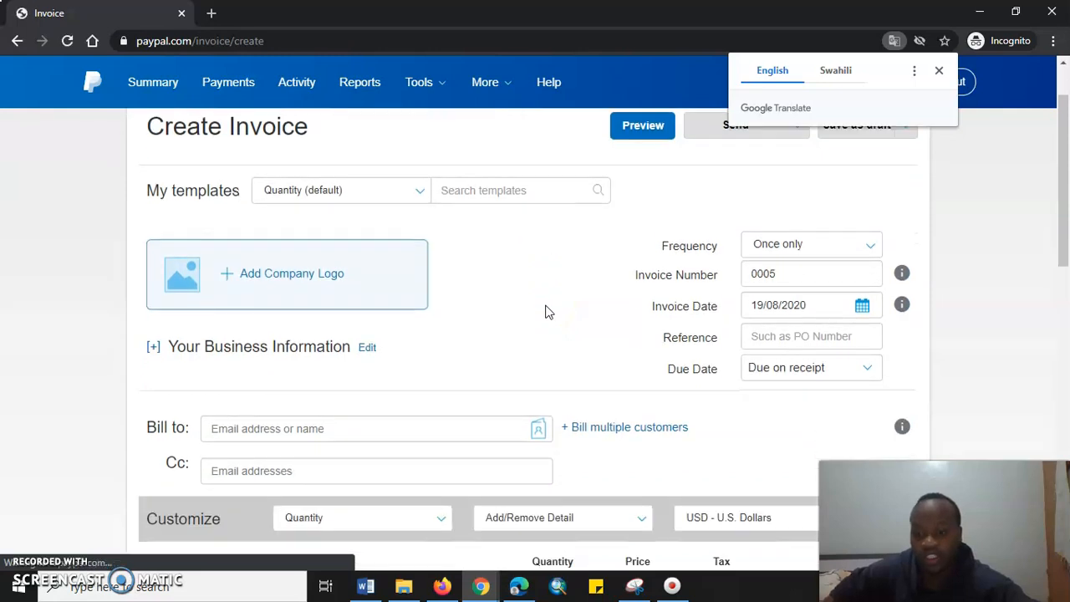
scroll(544, 312, down, 2)
scroll(544, 312, up, 3)
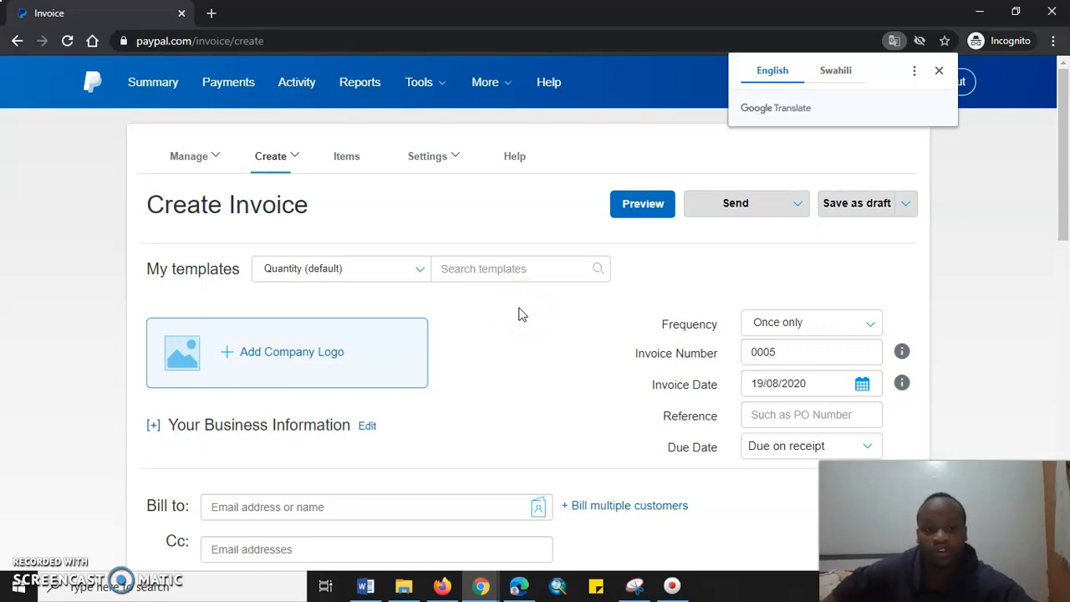
click(905, 203)
click(938, 70)
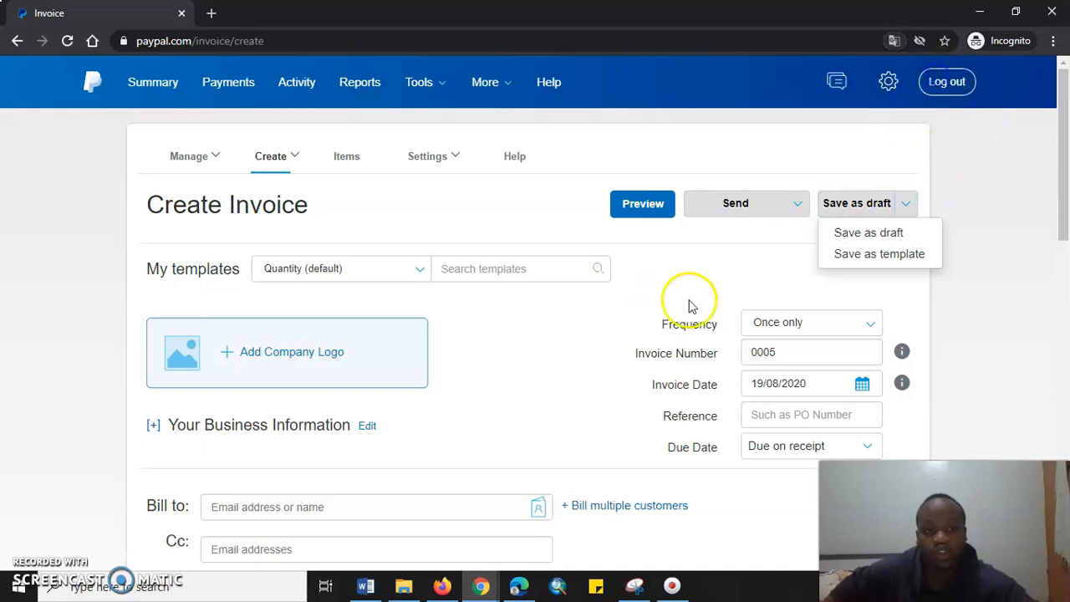
scroll(633, 342, down, 1)
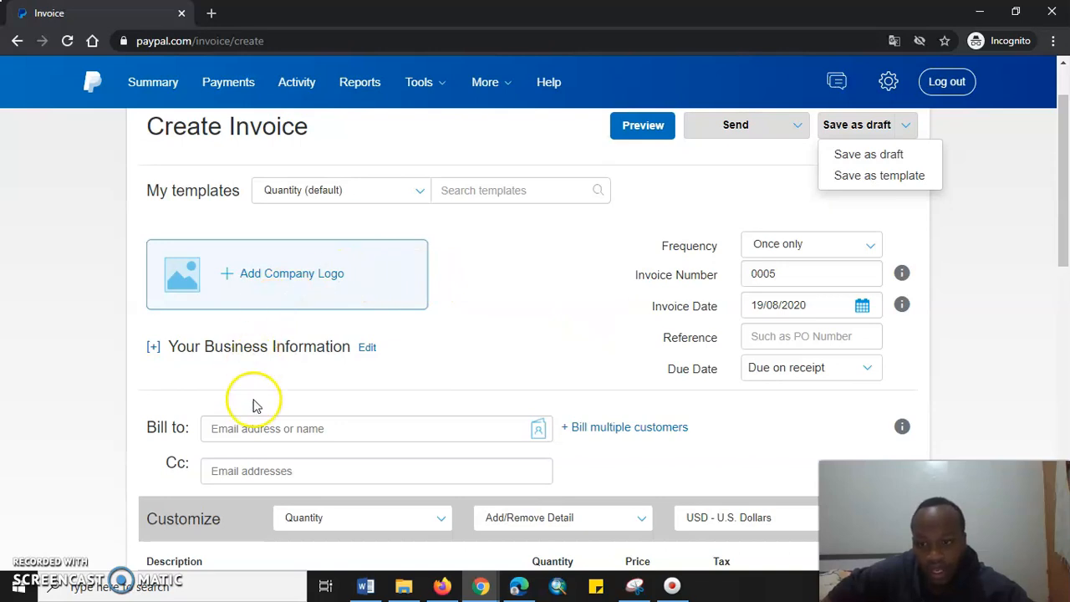
scroll(255, 398, down, 2)
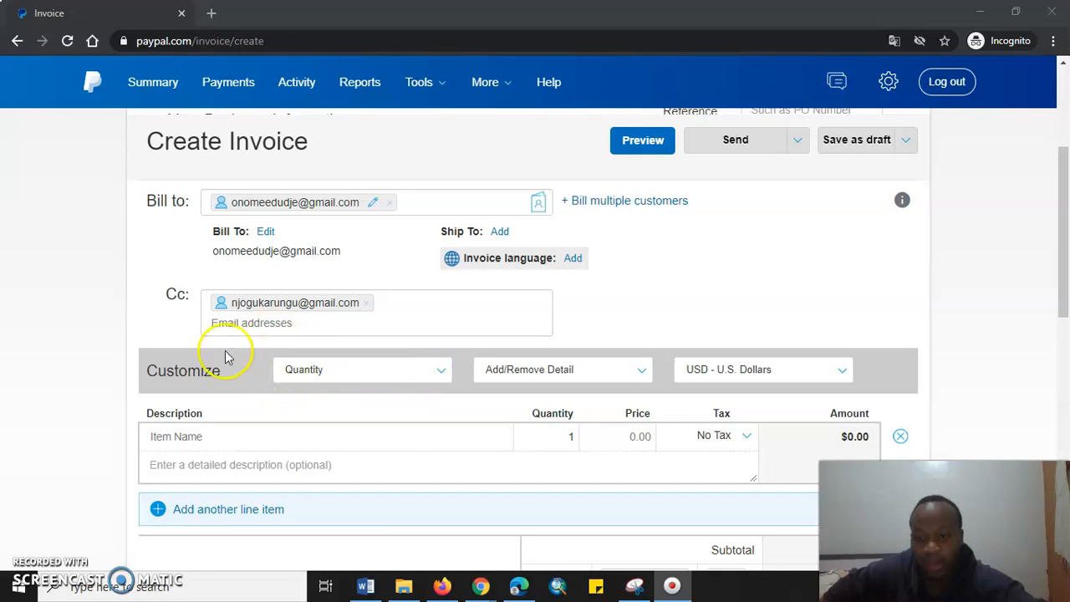
Step: Check the available line item billing units and allow the customer to add a tip
click(436, 371)
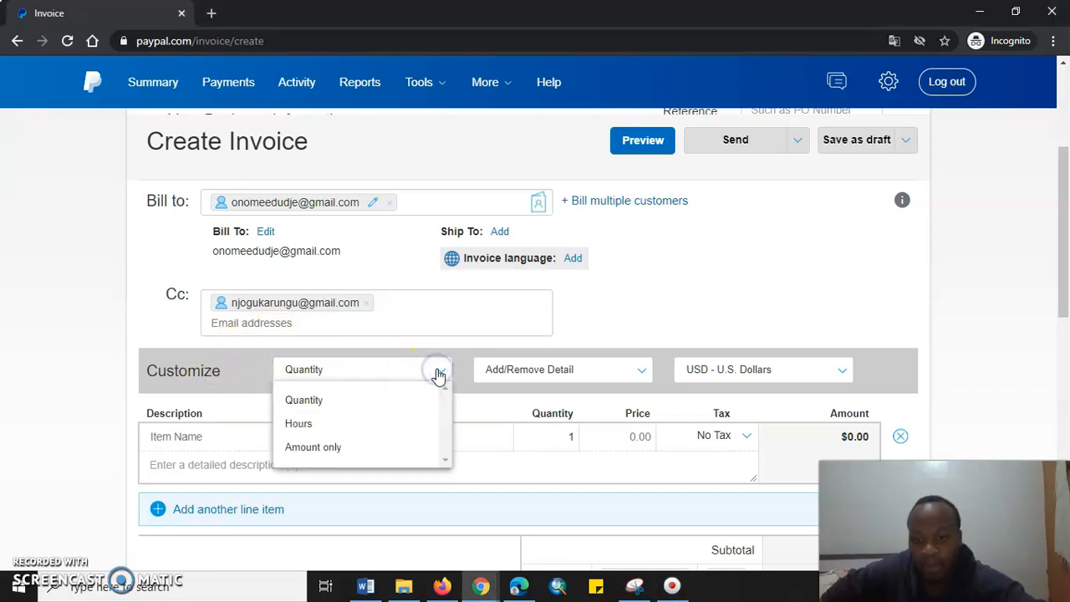
click(436, 371)
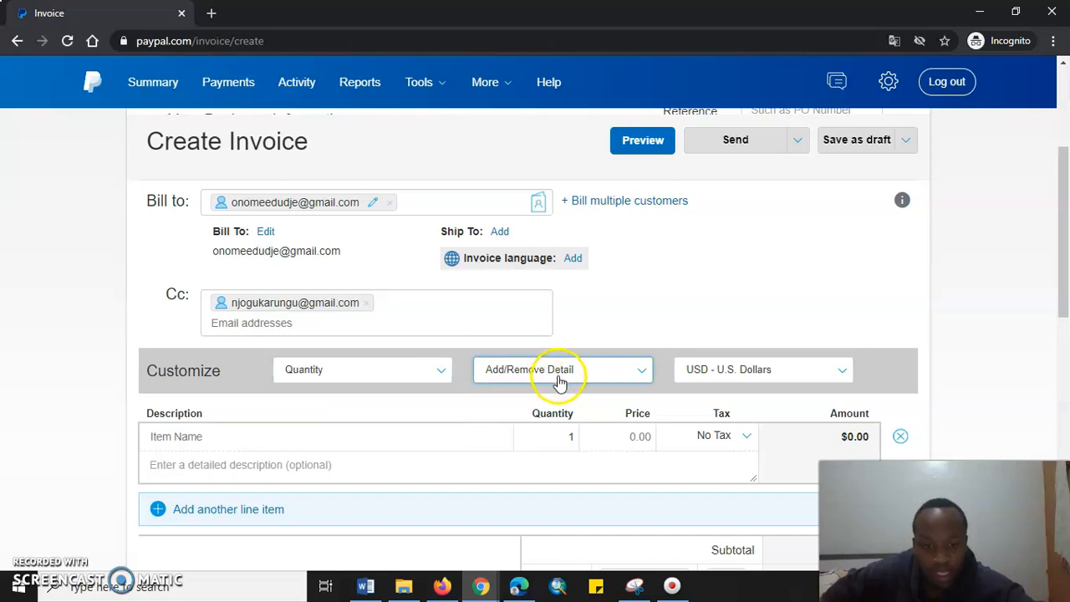
scroll(560, 380, down, 3)
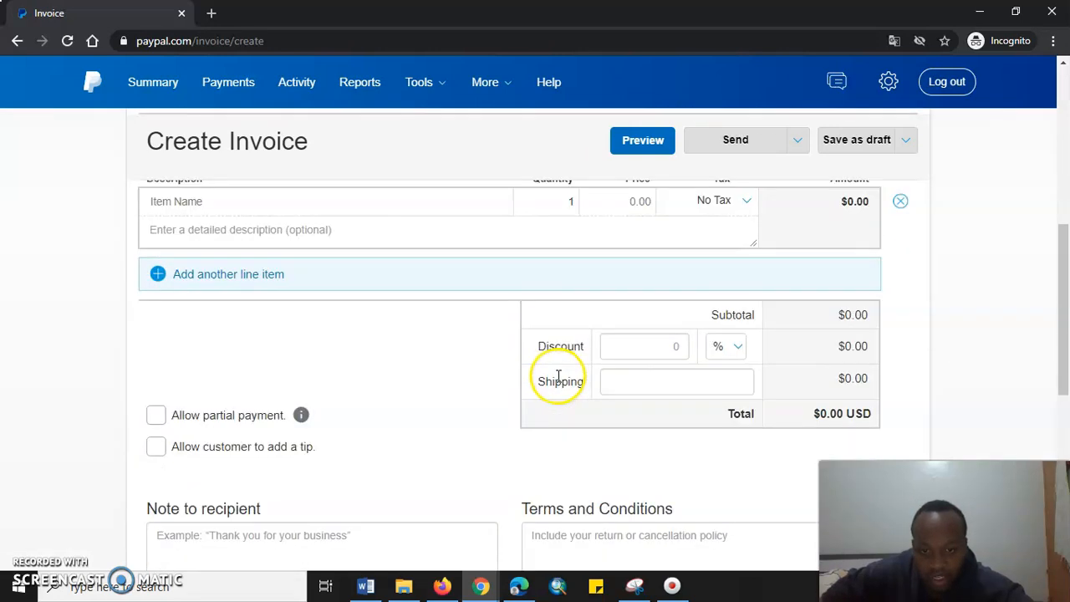
scroll(525, 389, down, 3)
scroll(525, 389, up, 2)
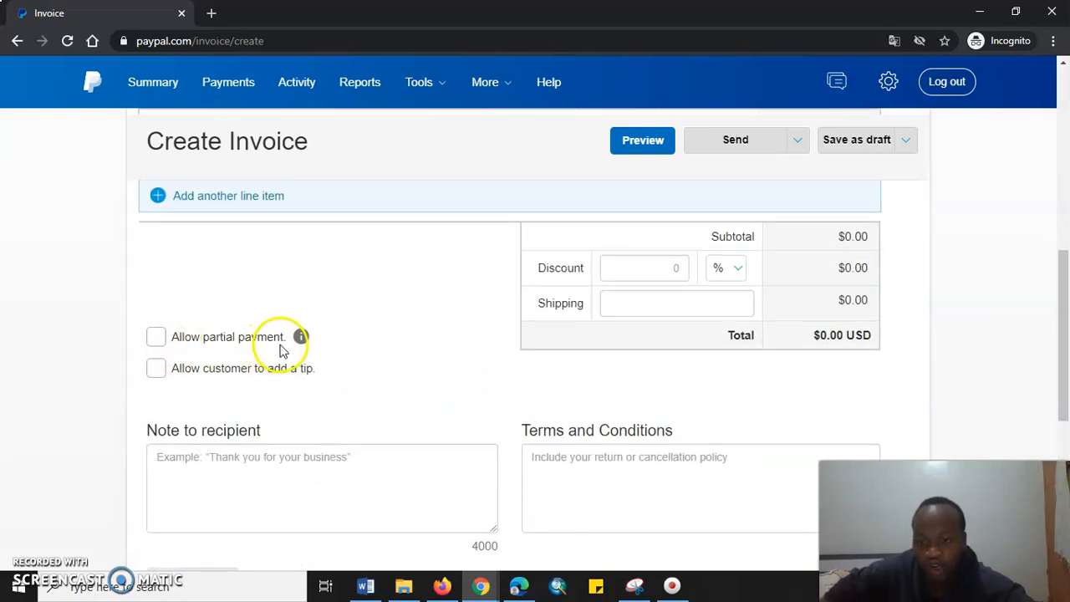
click(158, 369)
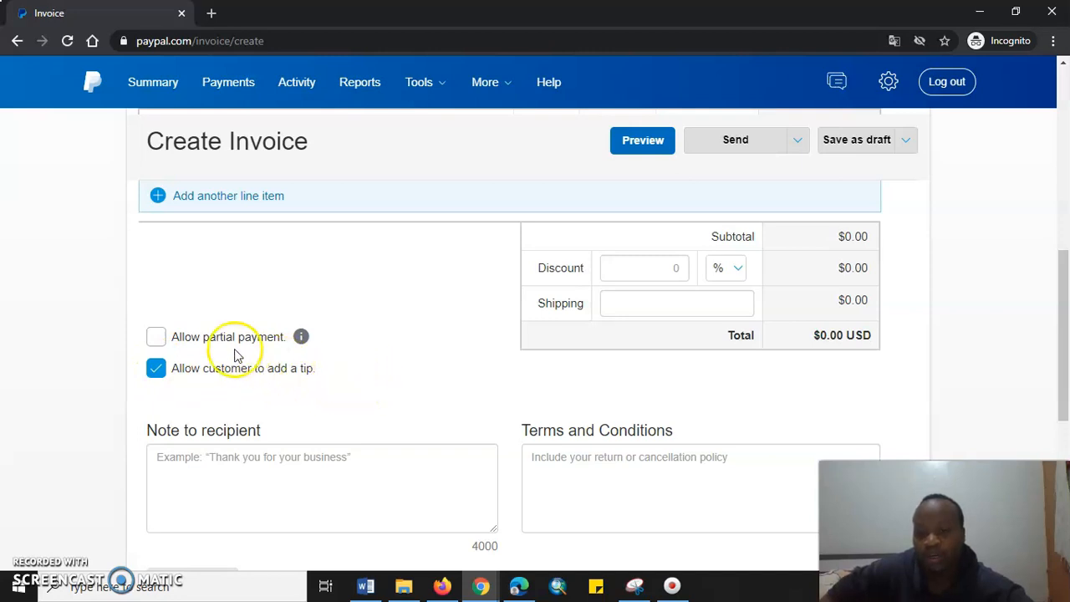
Step: Customize the invoice's line item details by removing Tax and adding Date
scroll(378, 358, up, 2)
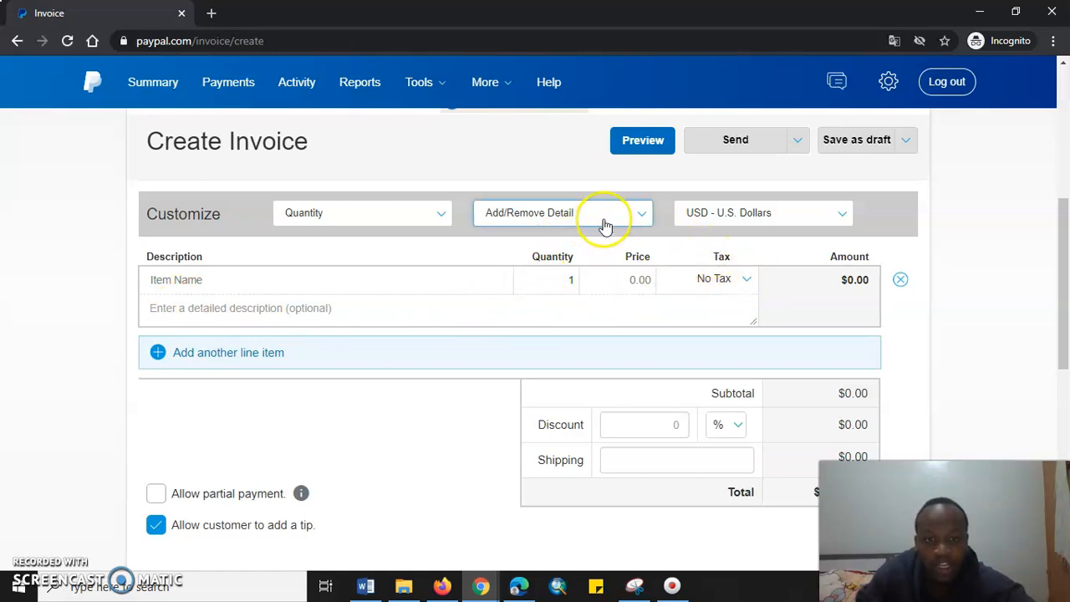
click(638, 218)
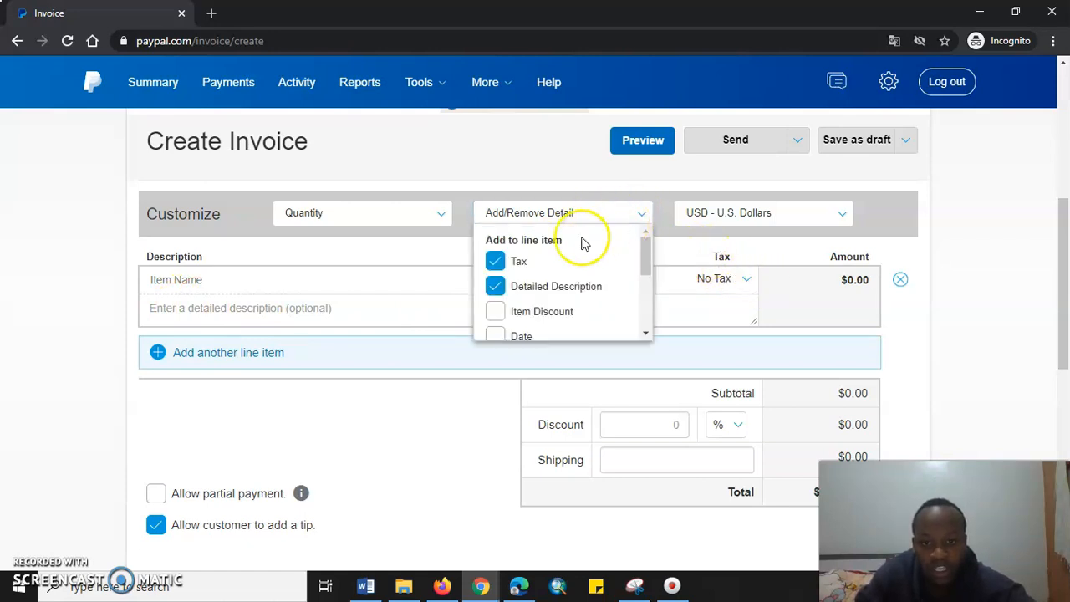
scroll(566, 246, down, 1)
scroll(571, 248, up, 1)
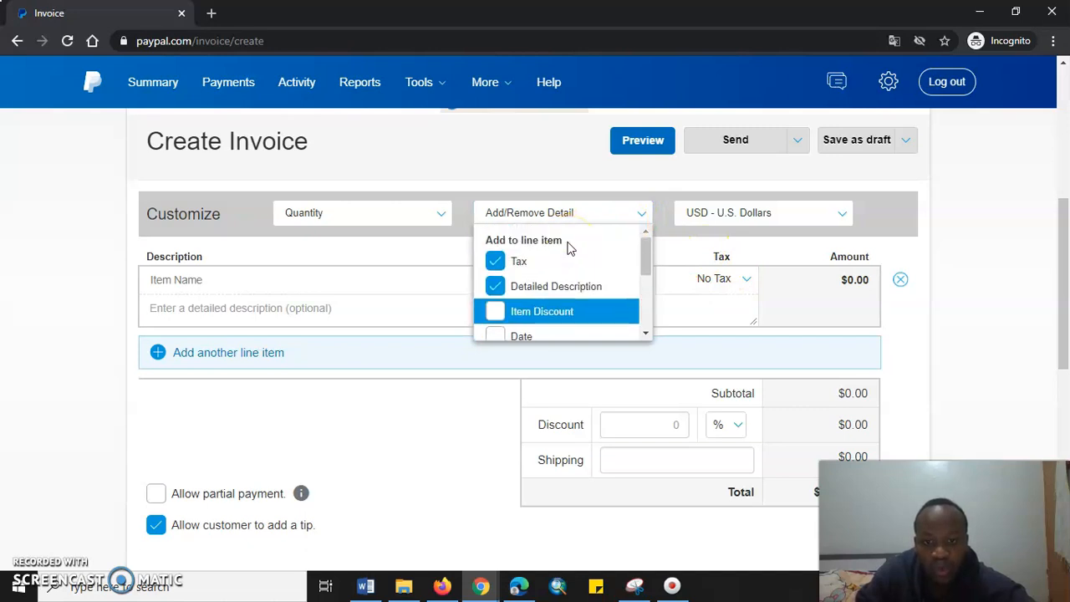
click(493, 262)
click(500, 262)
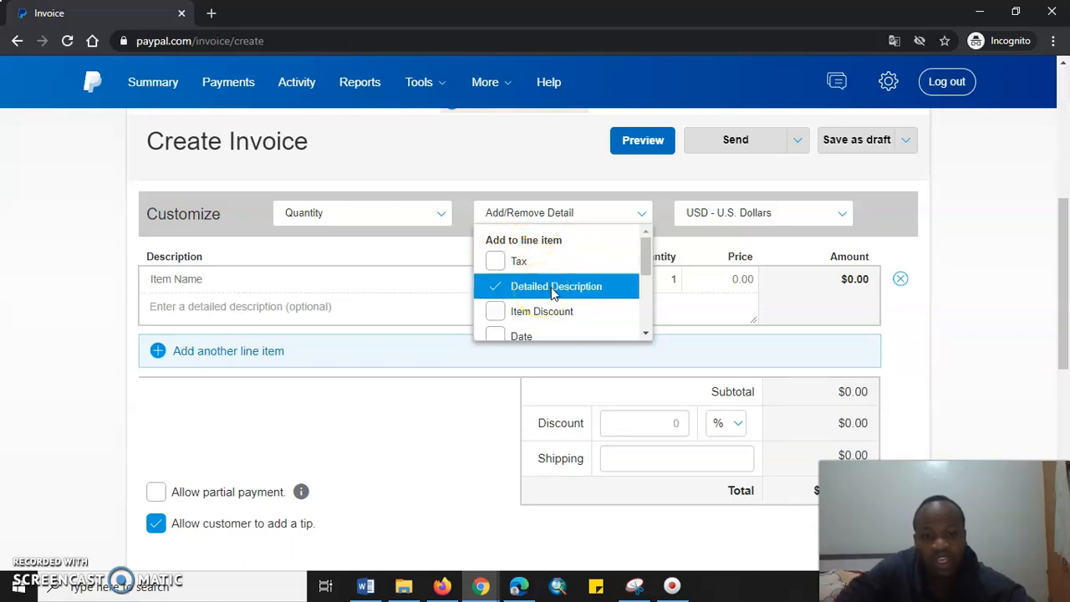
scroll(551, 293, down, 2)
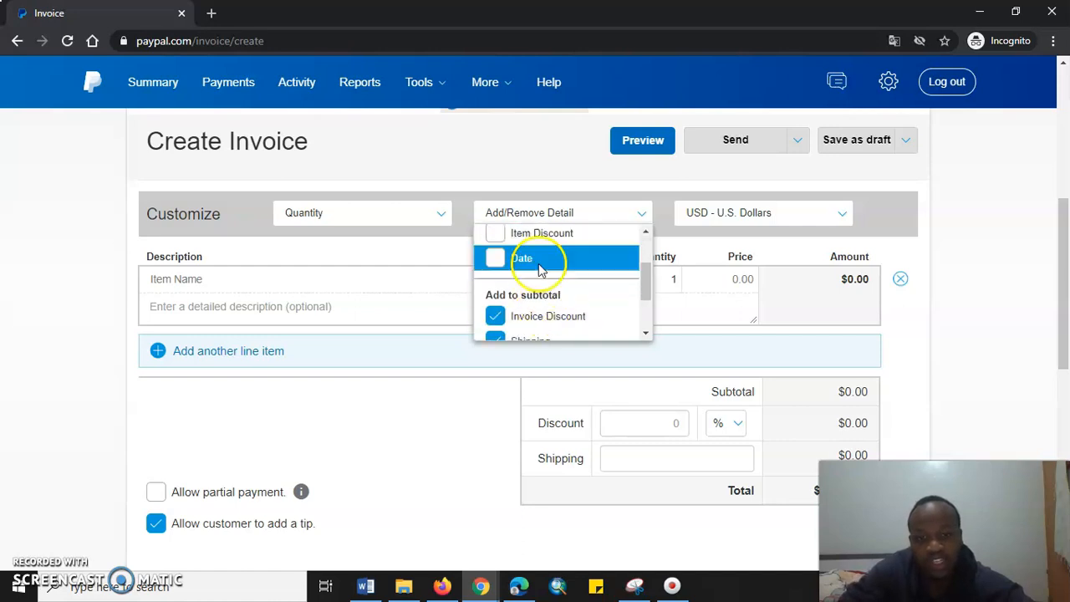
click(495, 259)
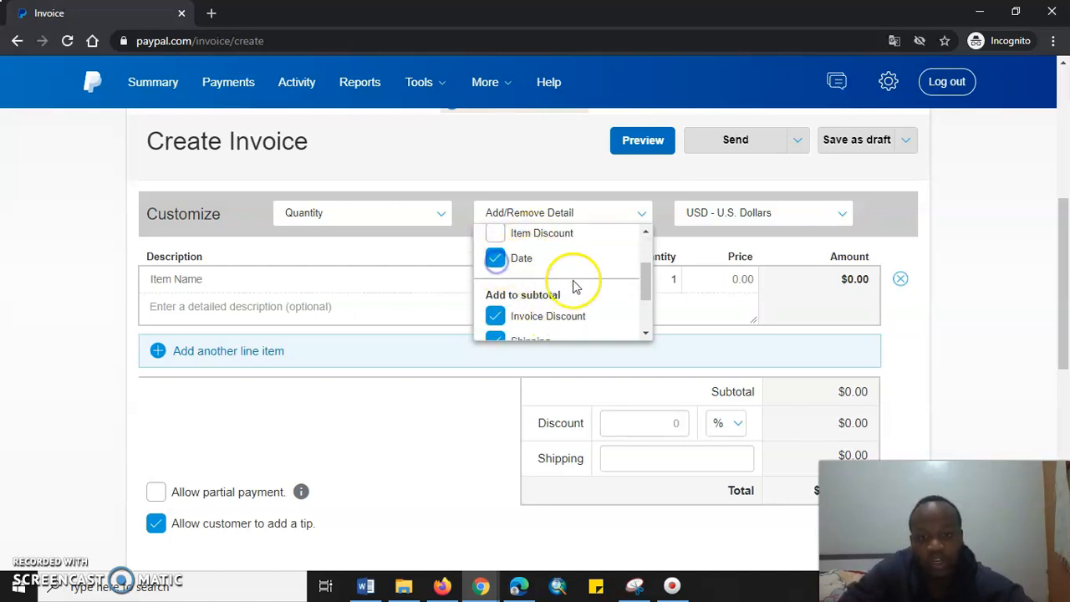
Step: Remove Invoice Discount and Shipping from the invoice's subtotal details
scroll(582, 286, down, 2)
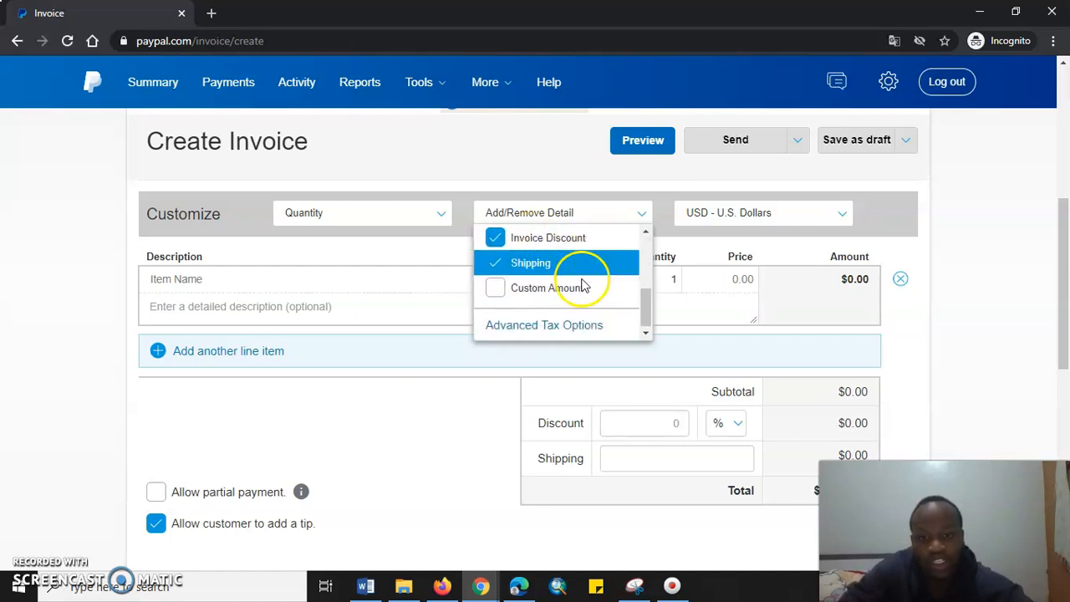
click(495, 240)
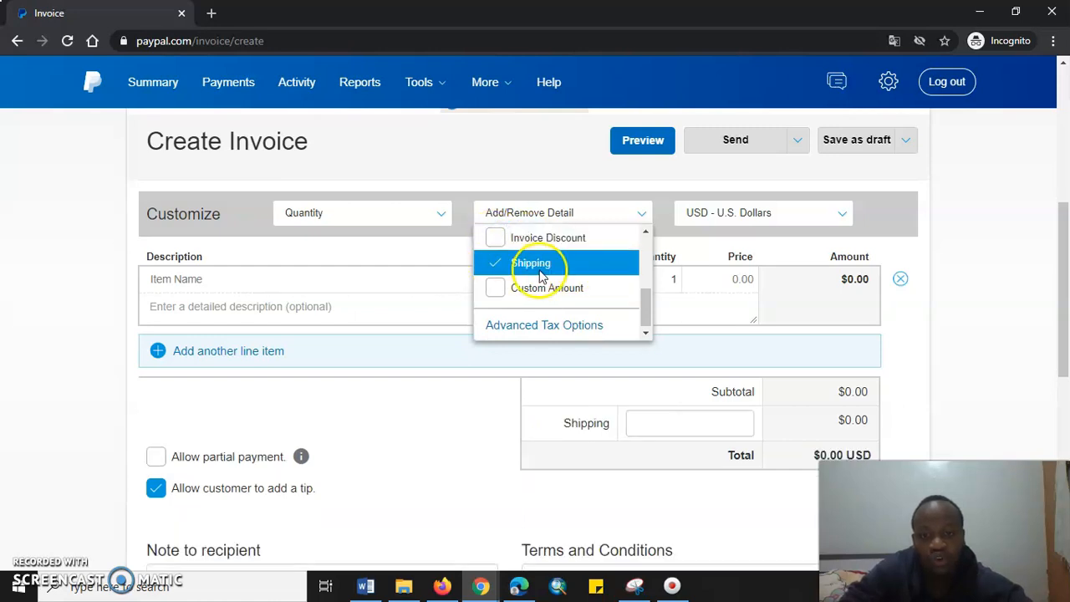
click(497, 264)
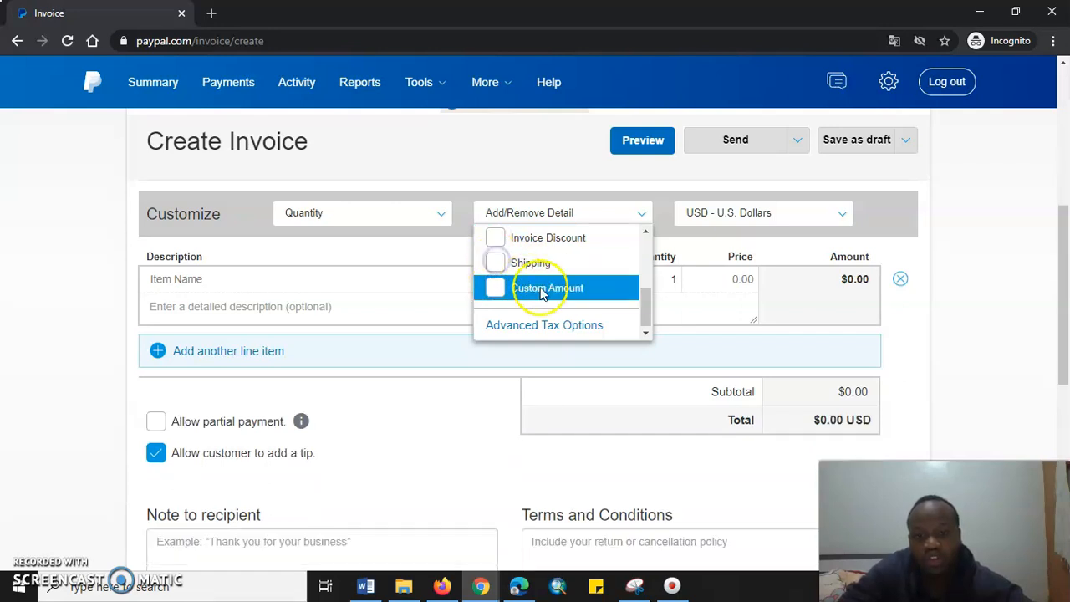
click(454, 409)
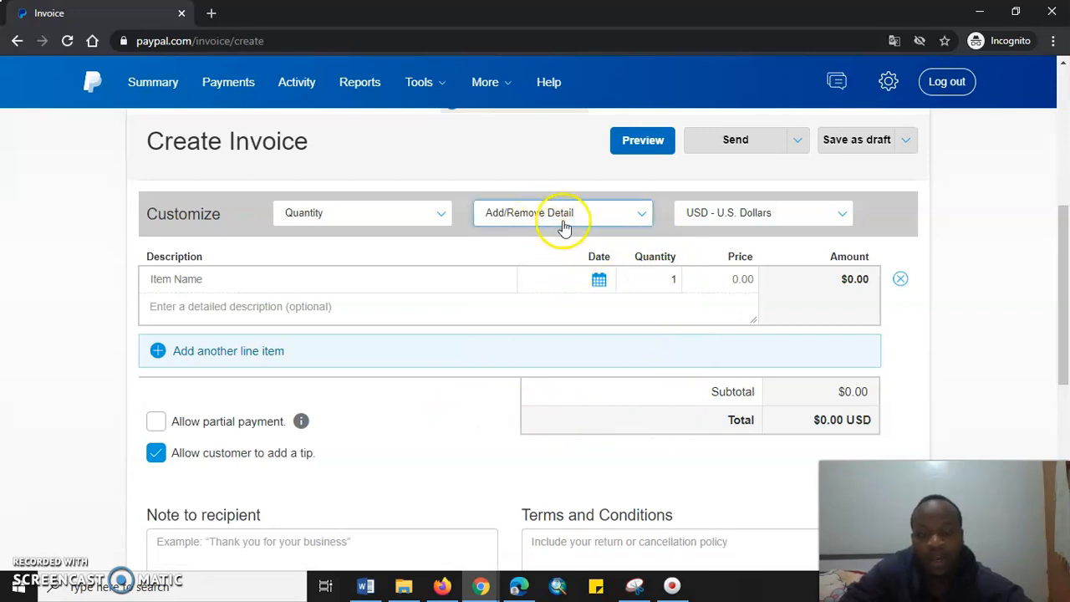
click(644, 215)
click(641, 218)
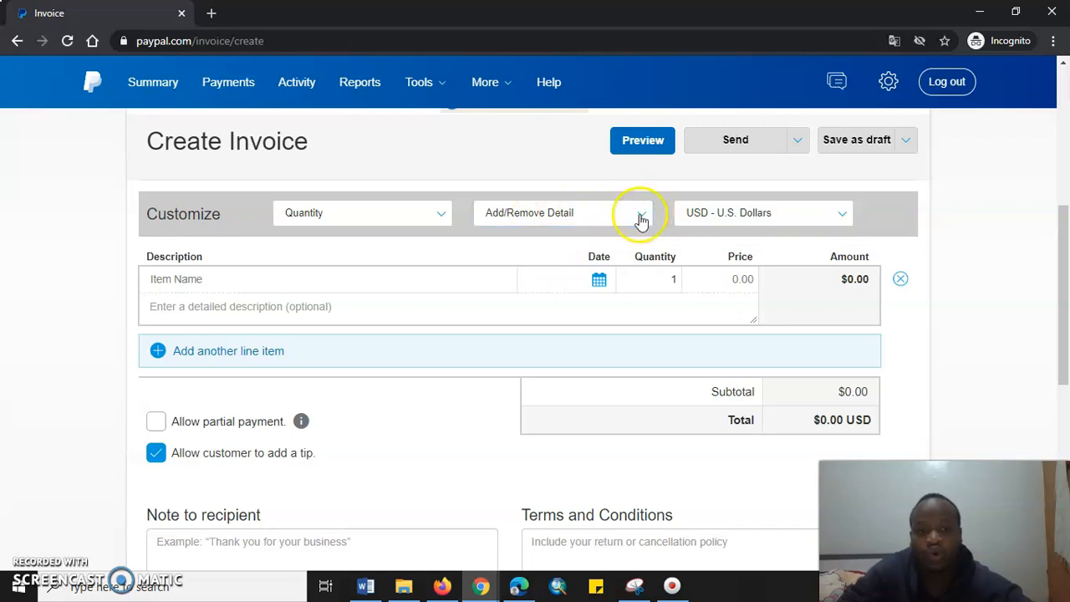
click(642, 217)
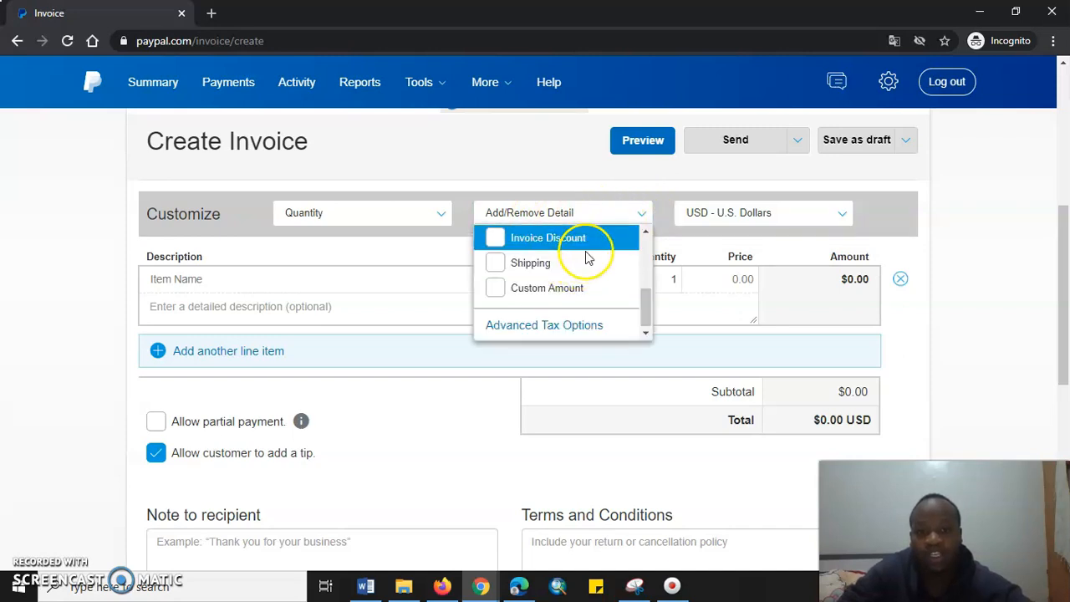
click(641, 215)
Step: Choose USD - U.S. Dollars as the invoice currency and Quantity as the line item billing unit
click(851, 212)
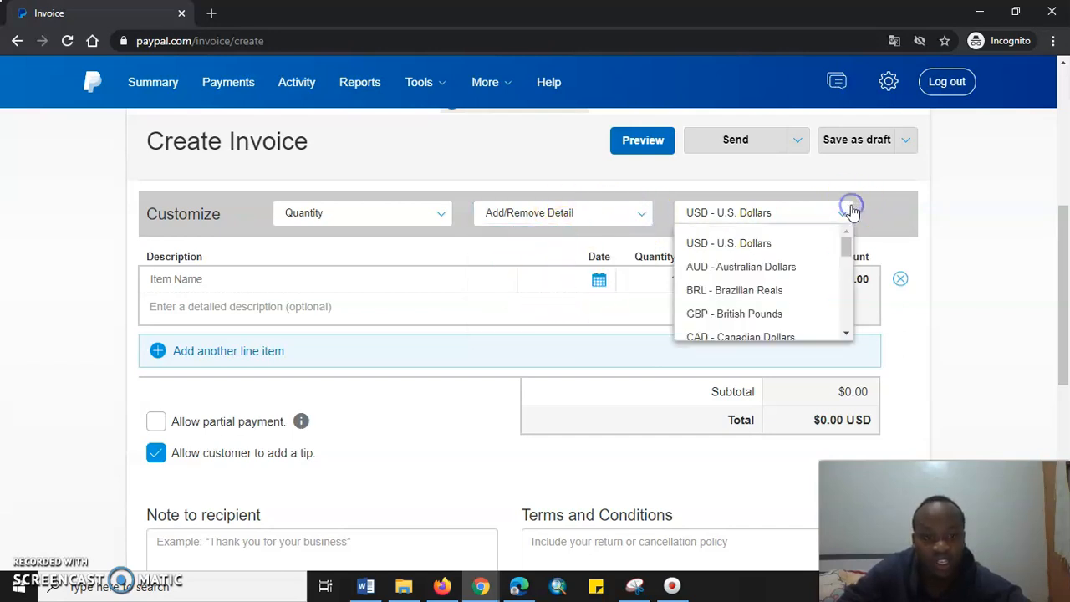
click(806, 243)
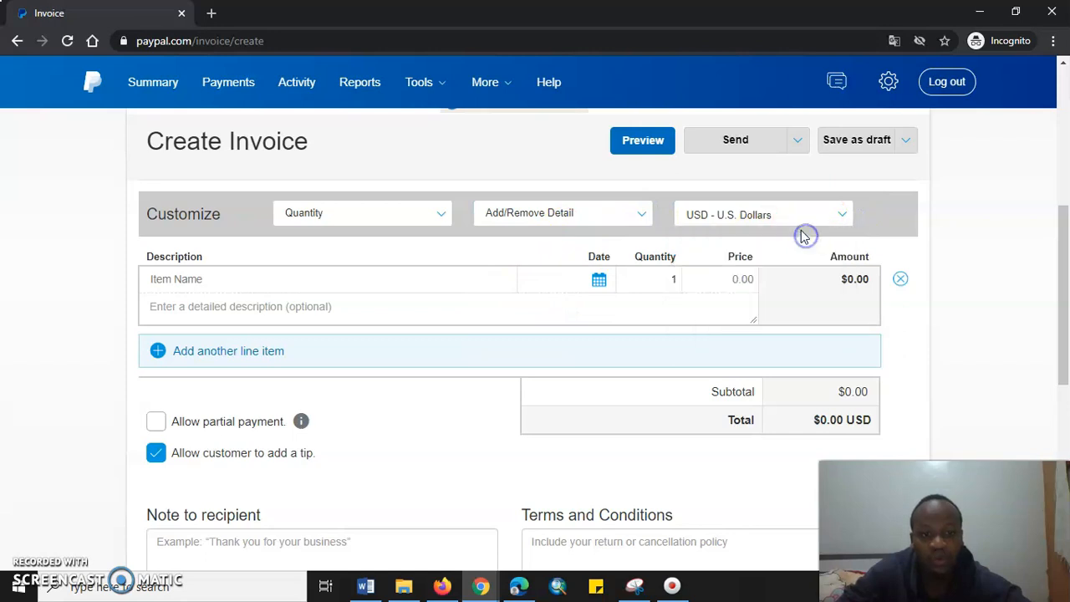
click(440, 219)
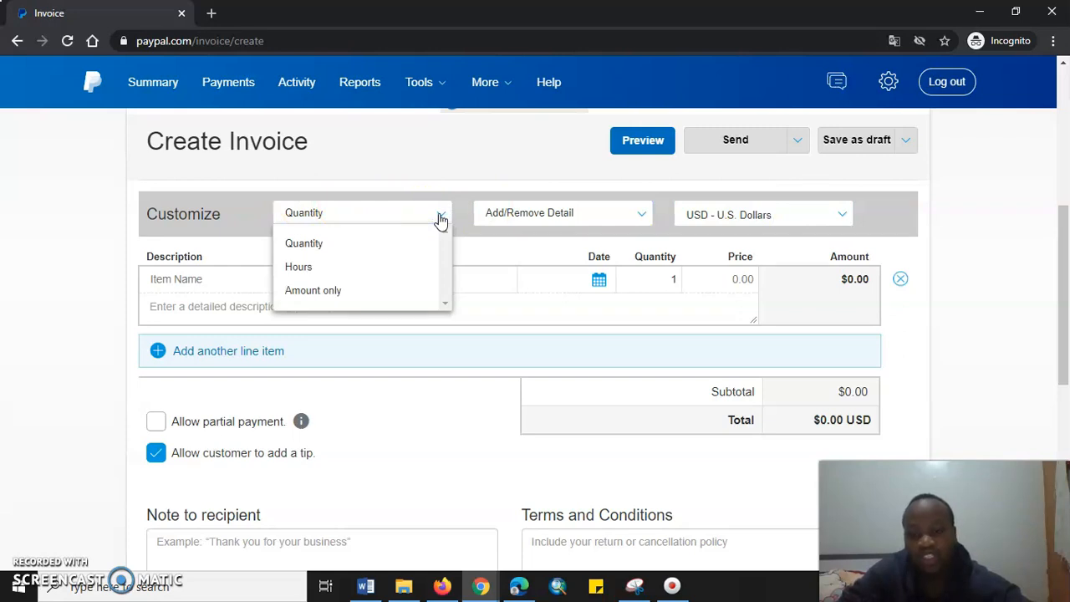
click(371, 246)
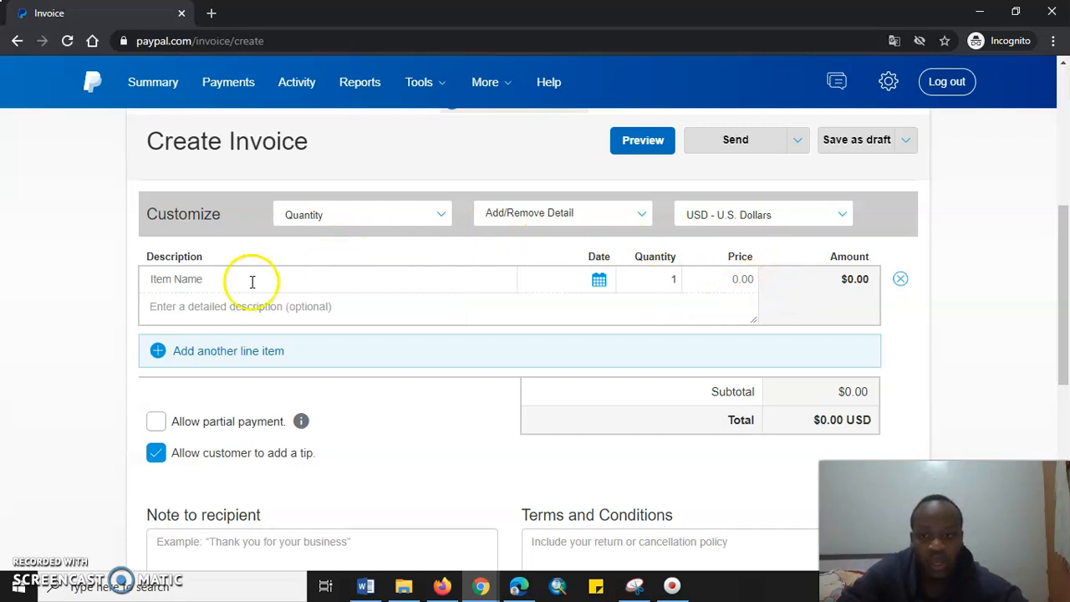
Step: Start the first line item and set its date to 19/08/2020
click(180, 279)
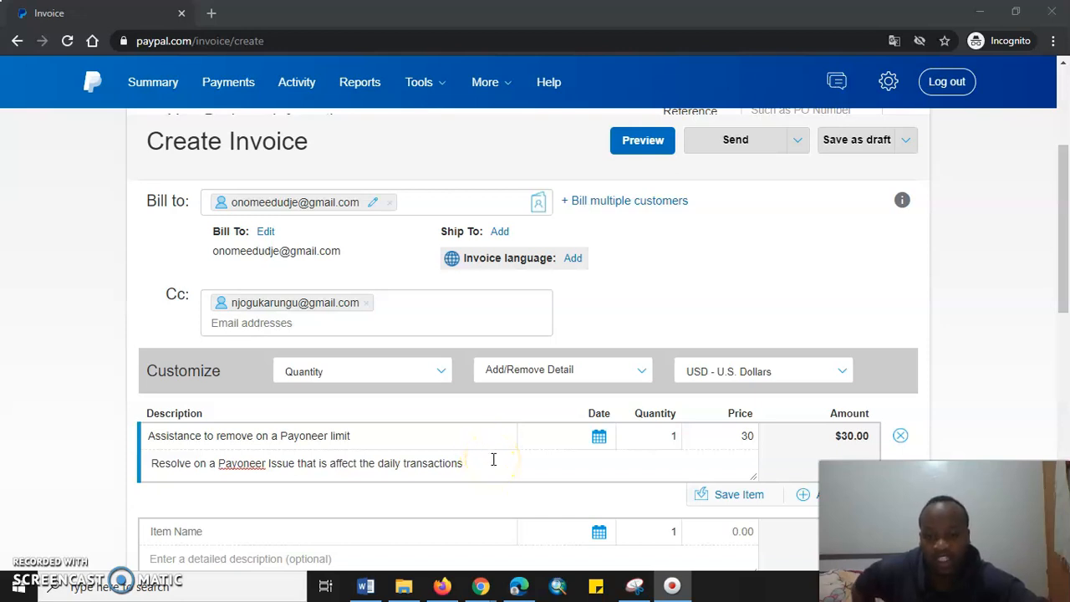
scroll(494, 448, down, 1)
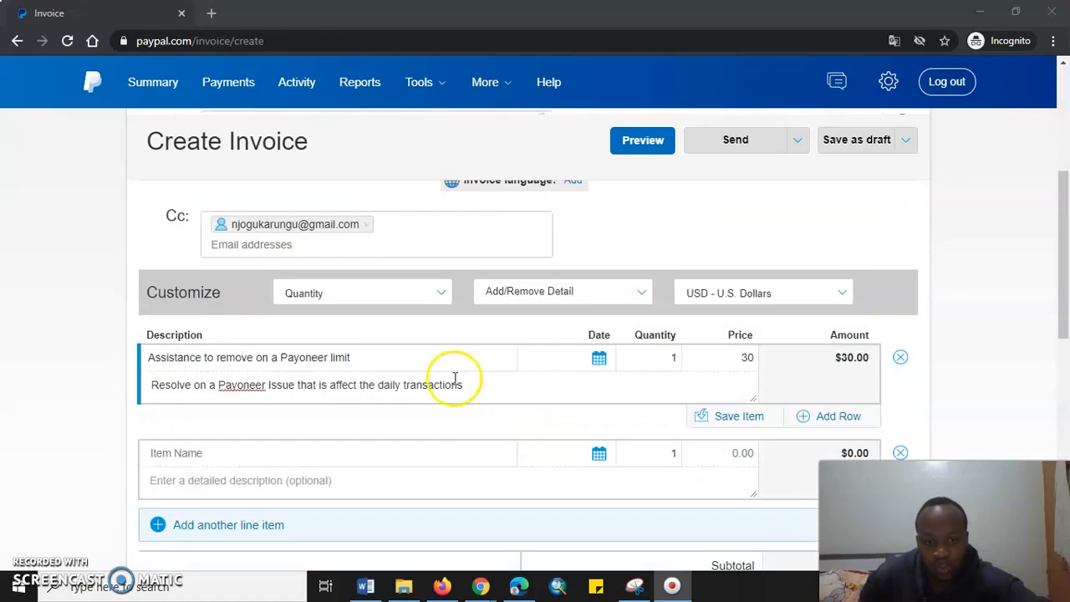
click(600, 359)
click(600, 359)
scroll(600, 360, down, 2)
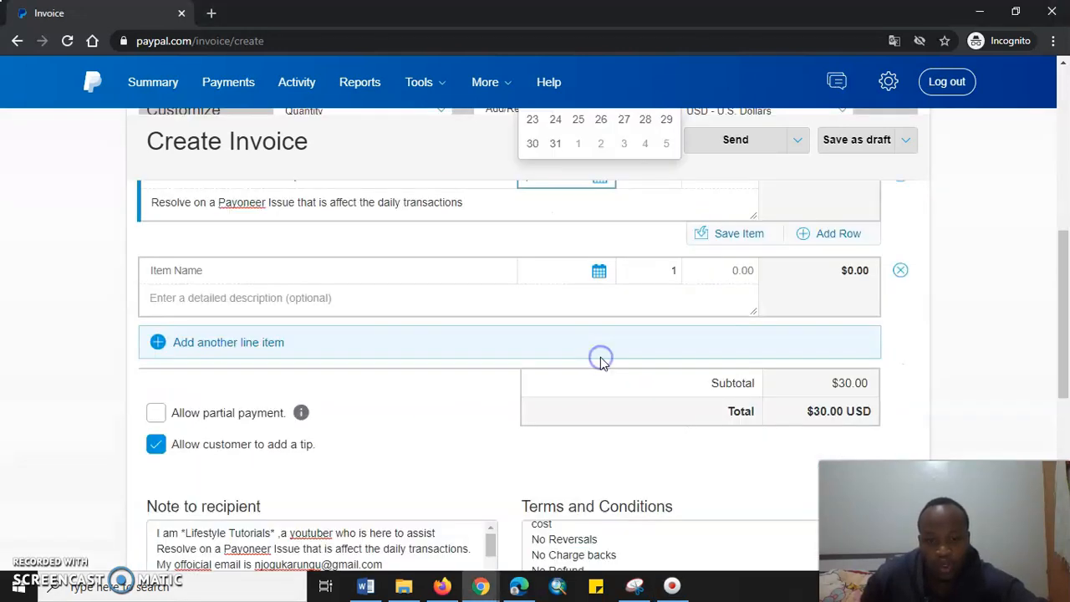
scroll(601, 272, up, 1)
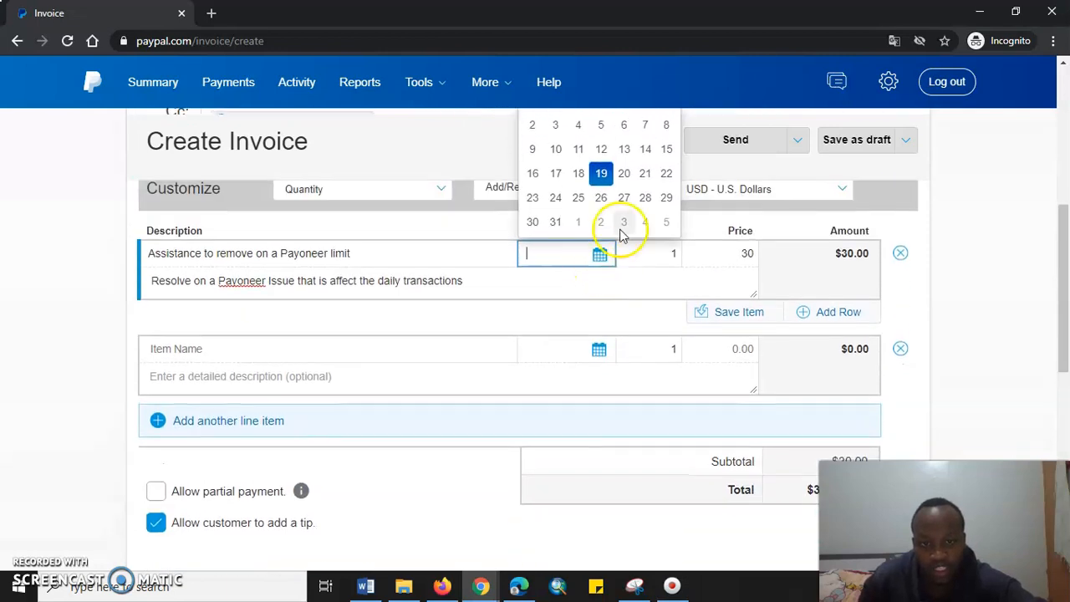
click(601, 175)
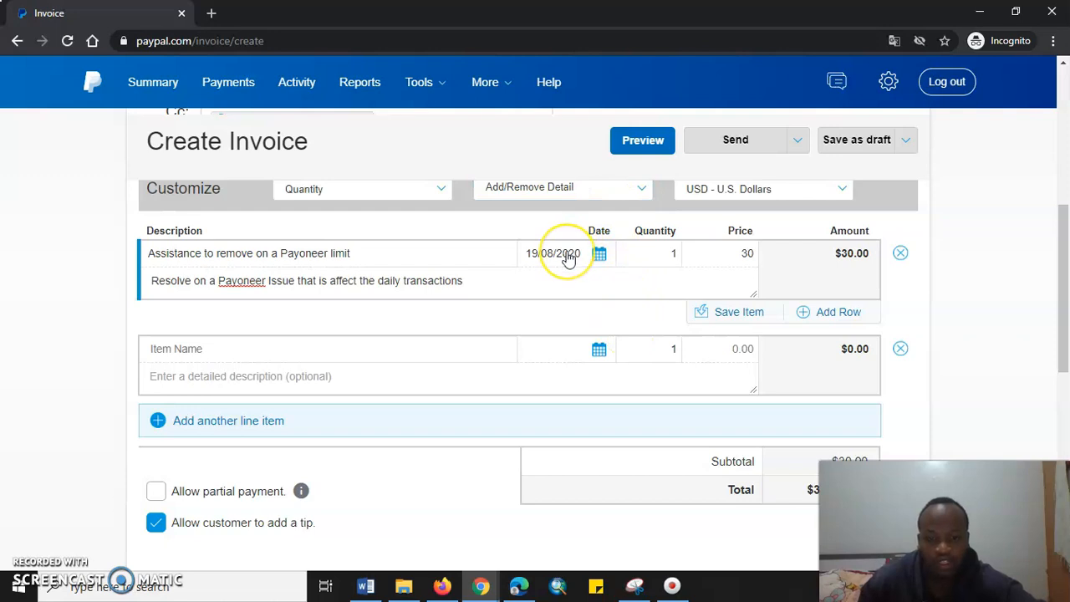
Step: Review the first line item's price and the optional details available for the line item and subtotal
scroll(620, 217, up, 2)
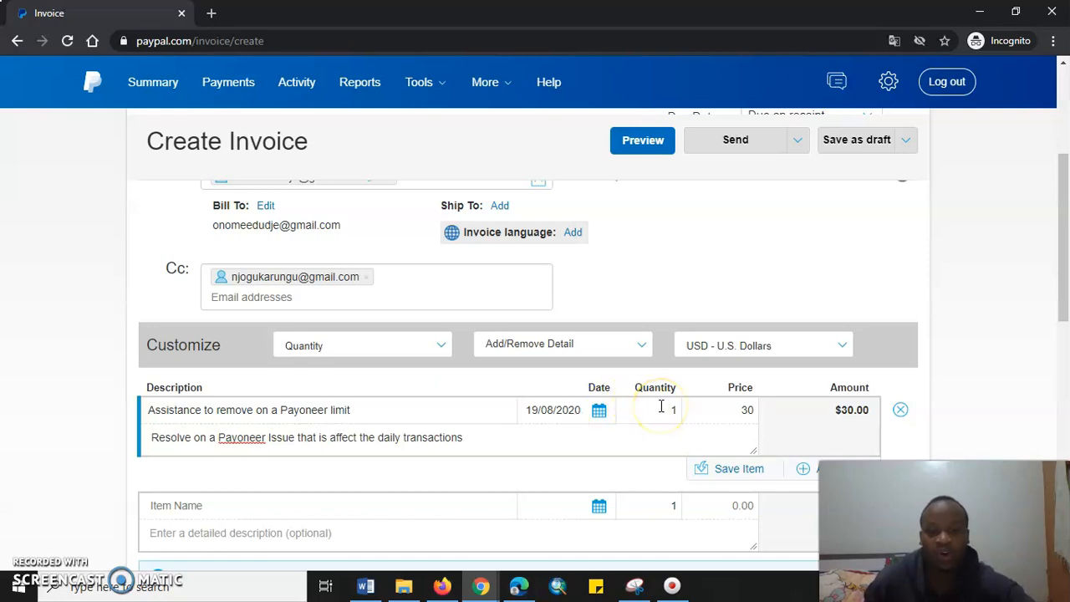
click(745, 409)
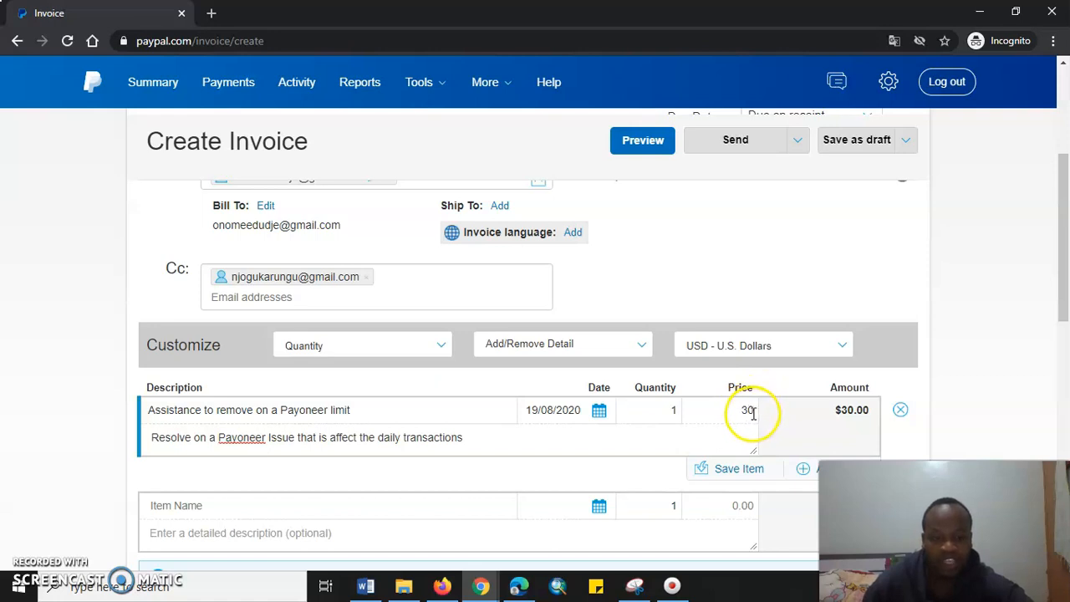
click(646, 346)
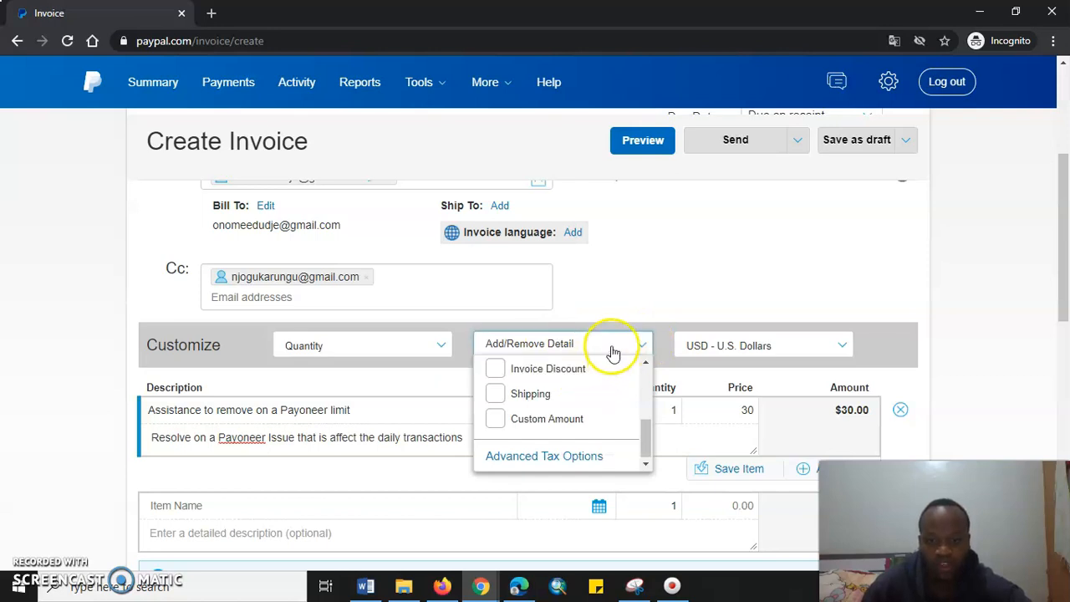
scroll(595, 431, up, 3)
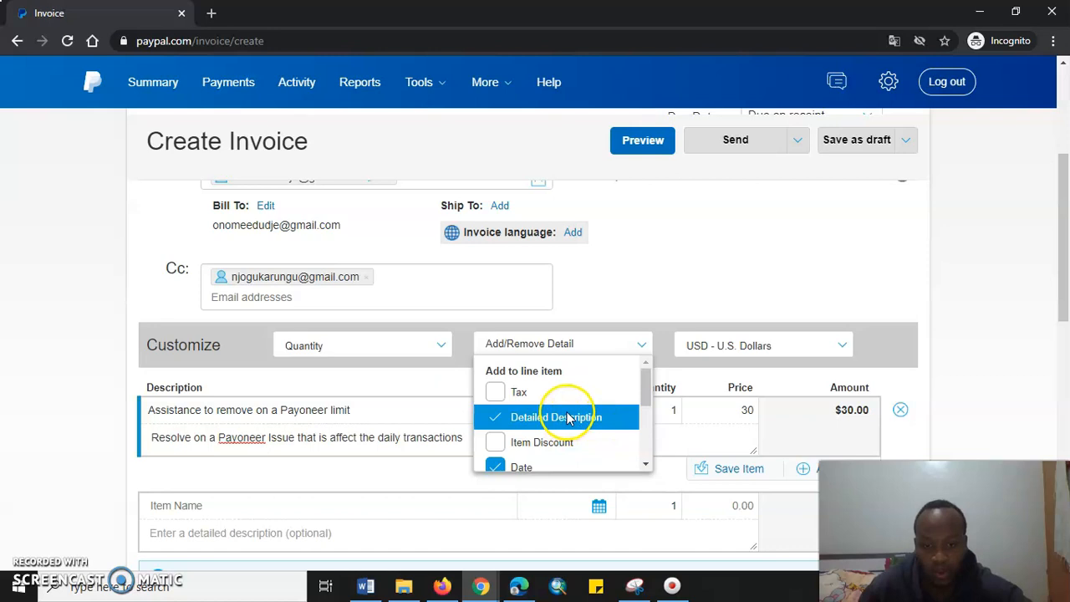
scroll(567, 418, down, 2)
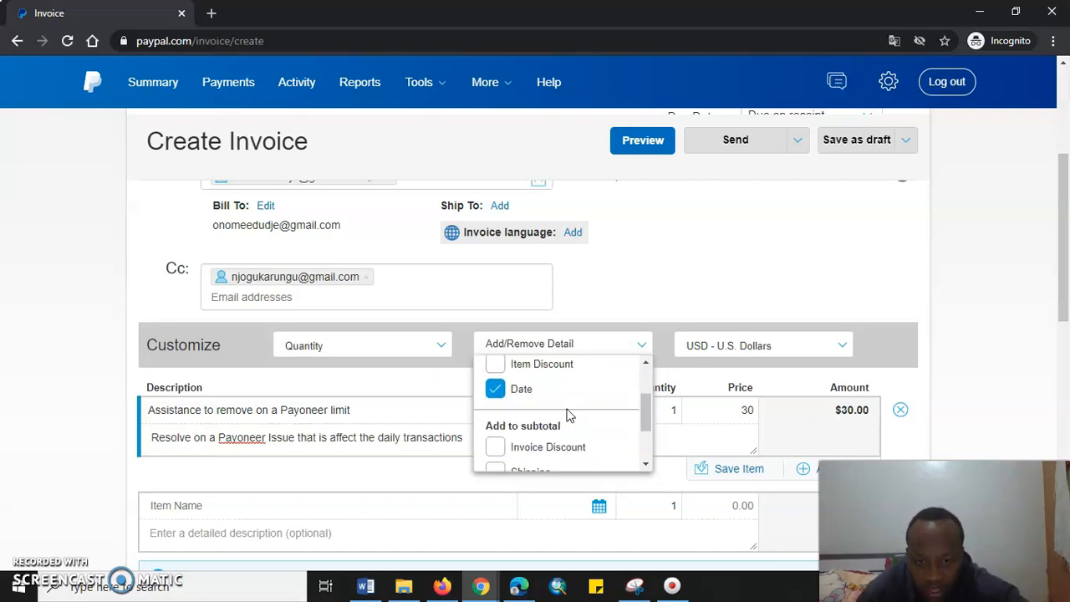
scroll(567, 416, up, 2)
scroll(571, 410, up, 1)
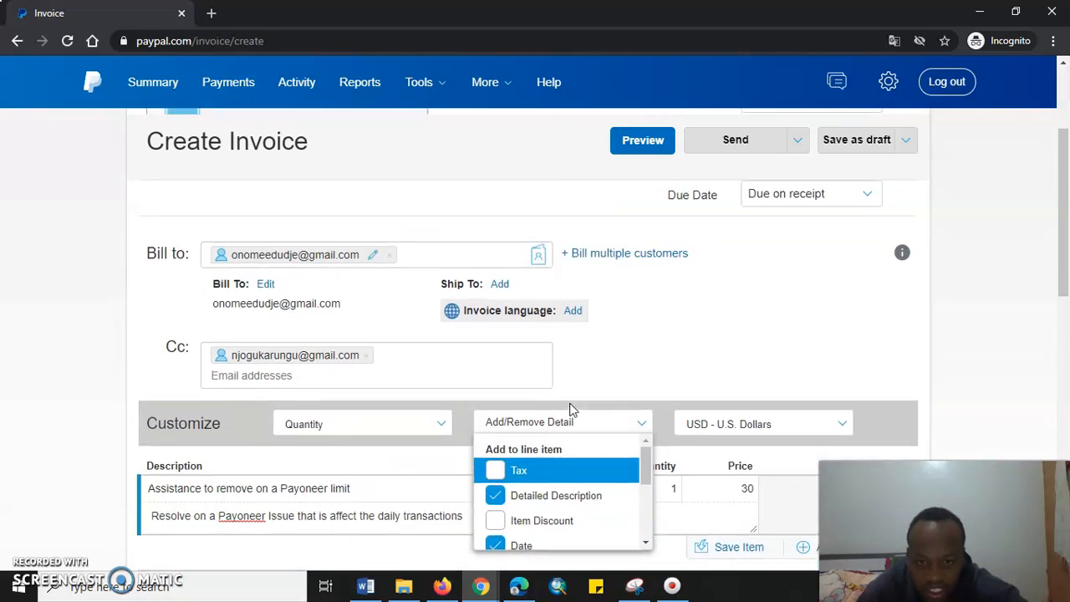
scroll(562, 470, down, 1)
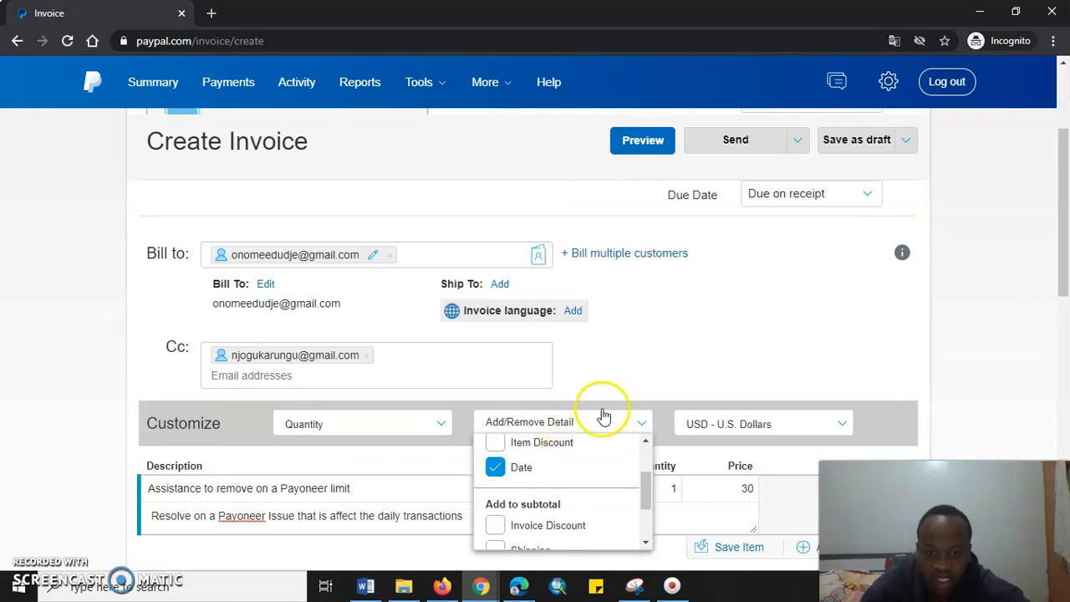
click(708, 299)
Step: Delete the empty second line item, keeping only the Payoneer assistance item on the invoice
scroll(691, 366, down, 2)
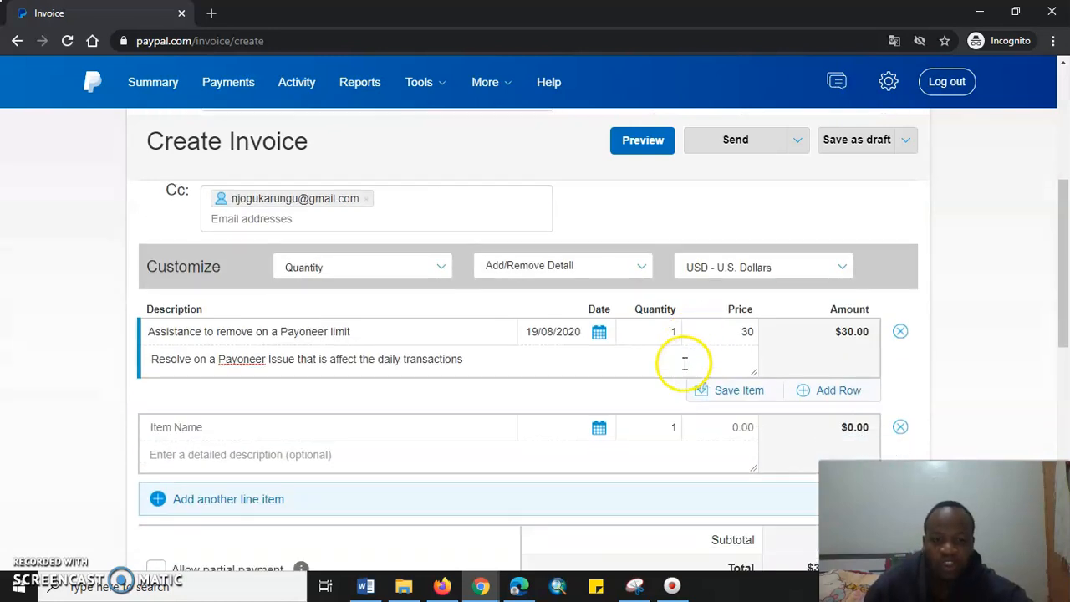
scroll(200, 443, down, 1)
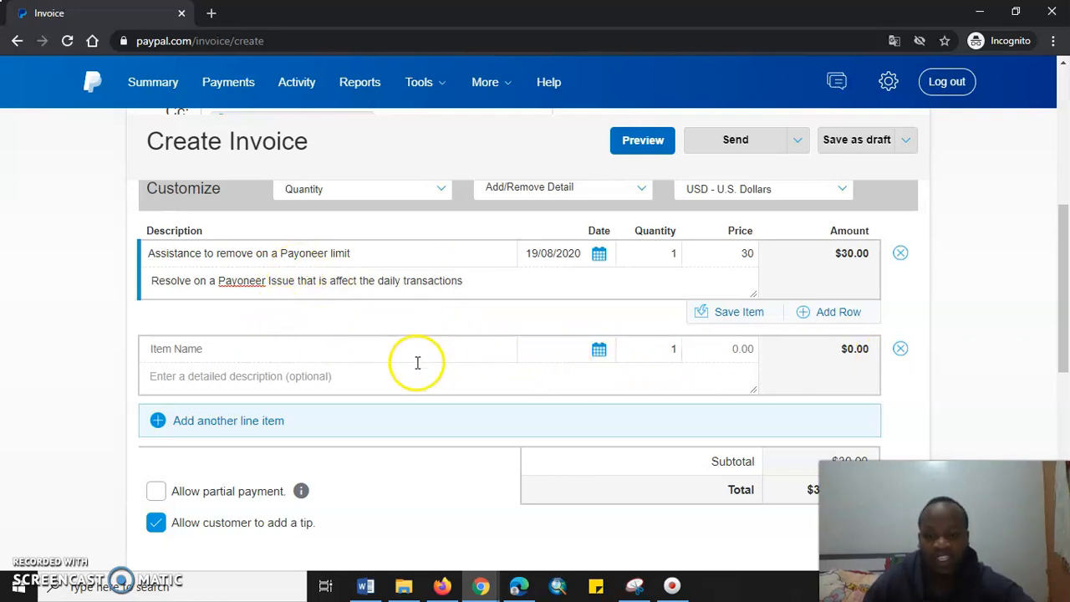
click(900, 347)
scroll(900, 356, down, 1)
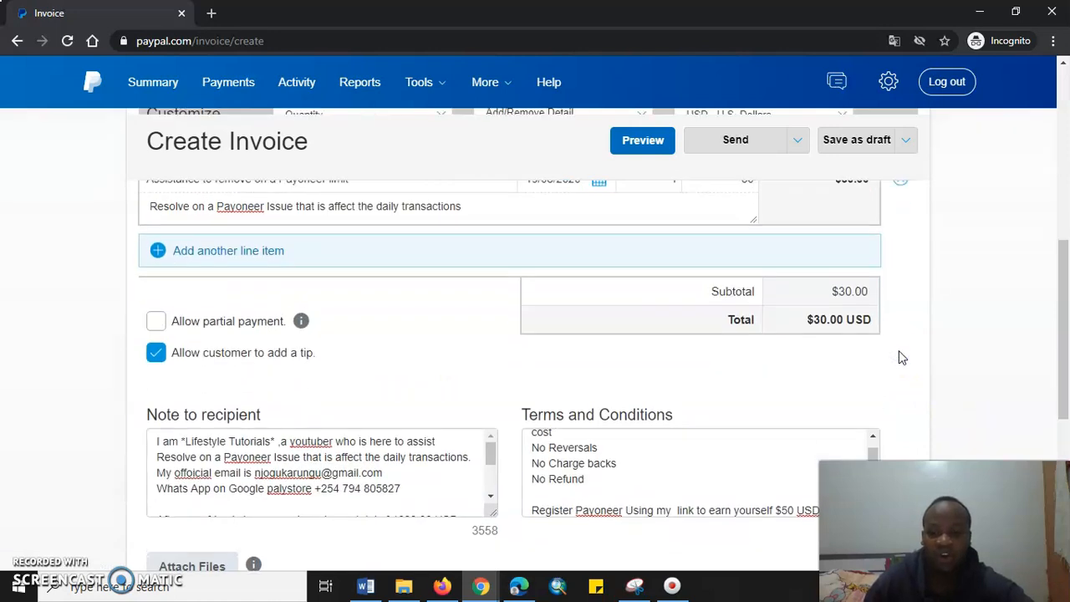
Step: Try allowing partial payment and disallowing customer tips, restoring each option to its original setting
click(152, 319)
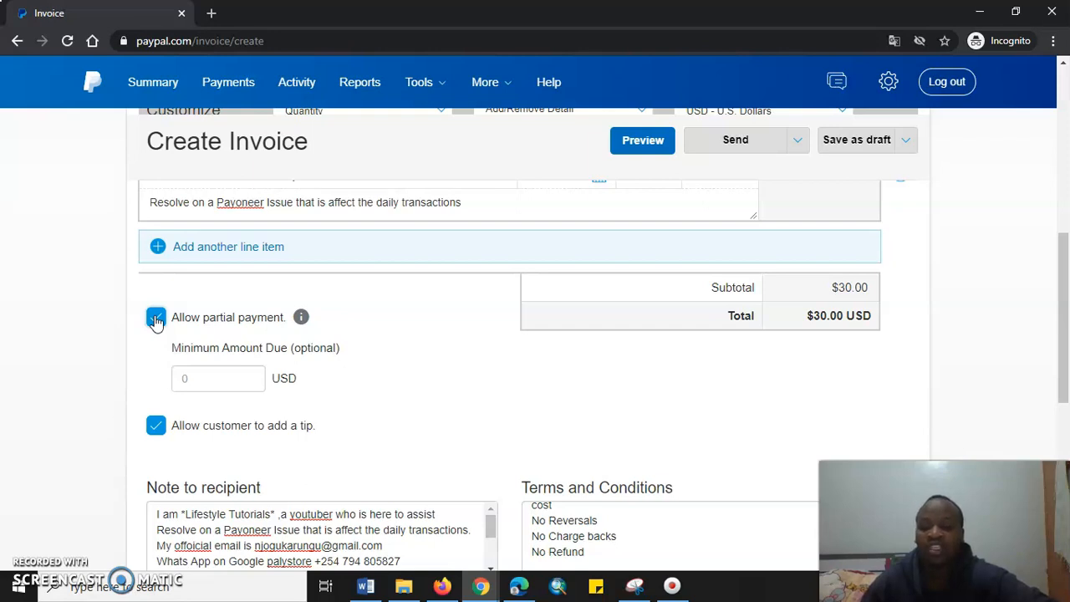
click(155, 320)
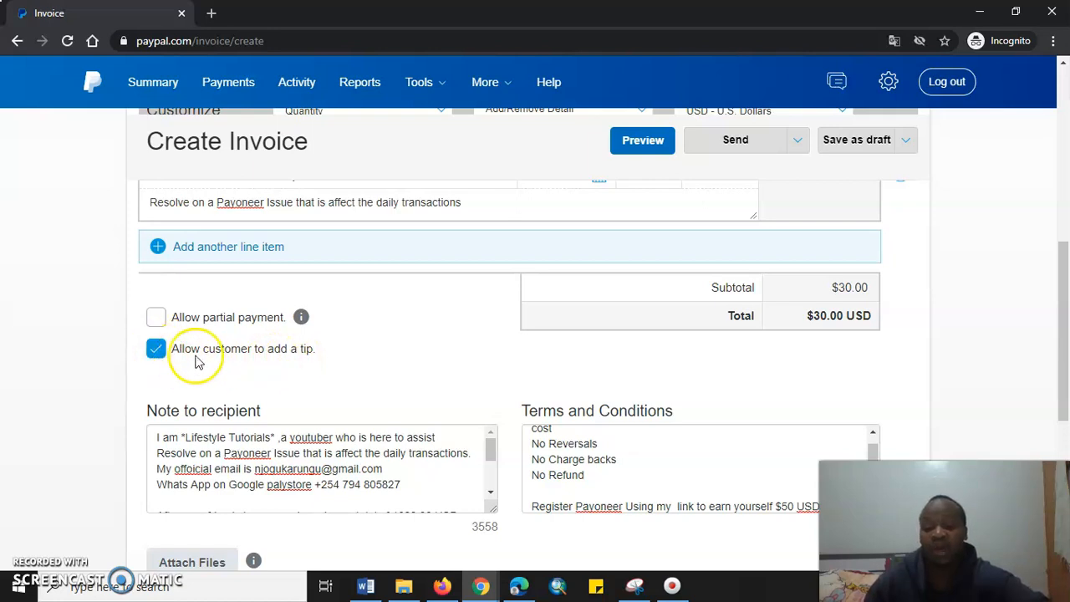
click(155, 347)
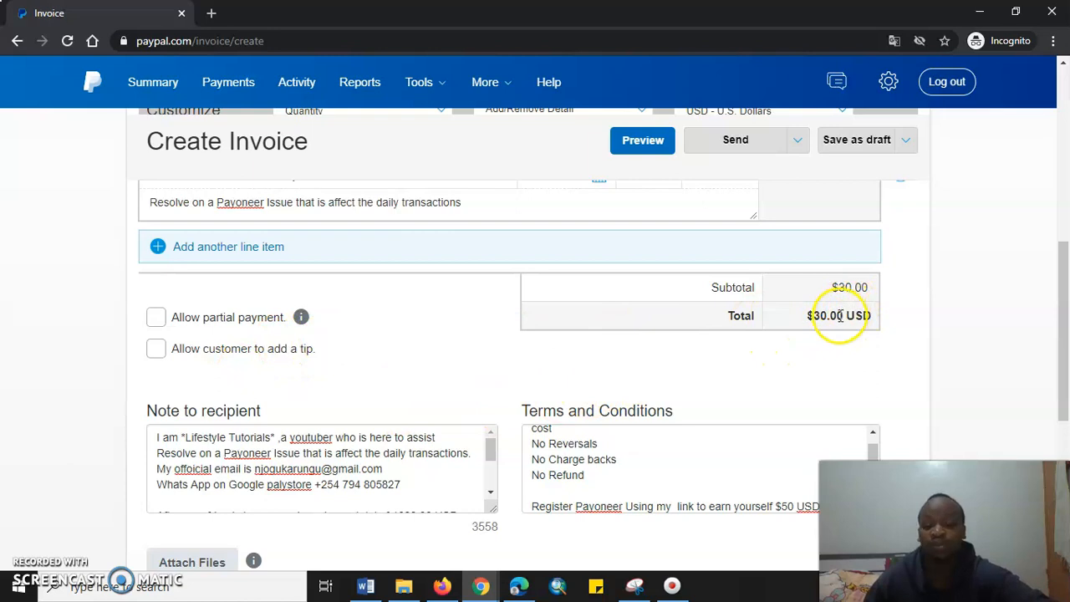
click(156, 349)
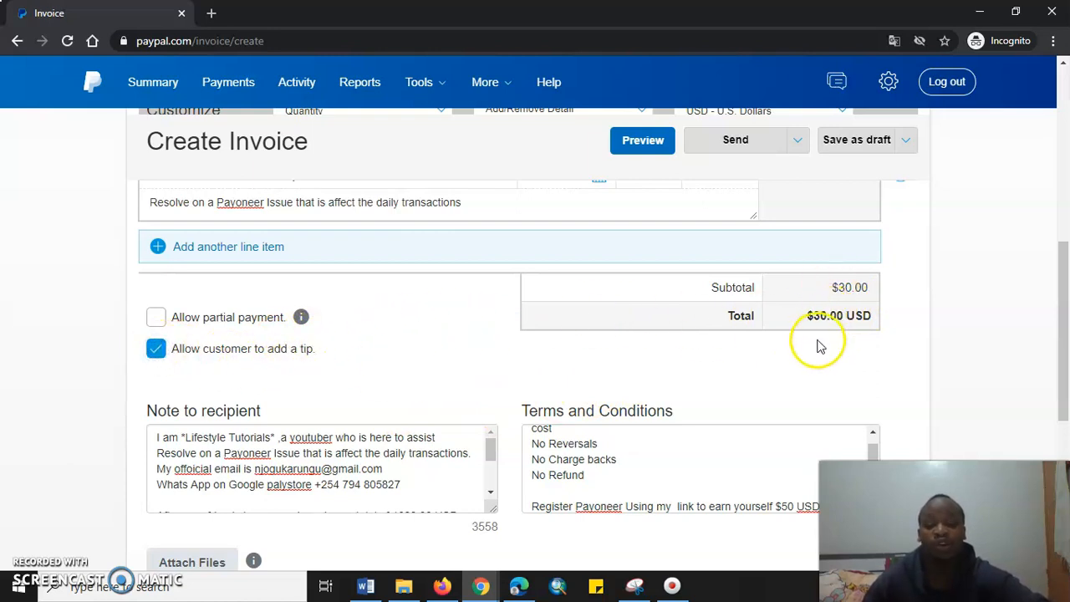
Step: Review the note to recipient, the terms and conditions, and the rest of the invoice form
scroll(401, 353, down, 2)
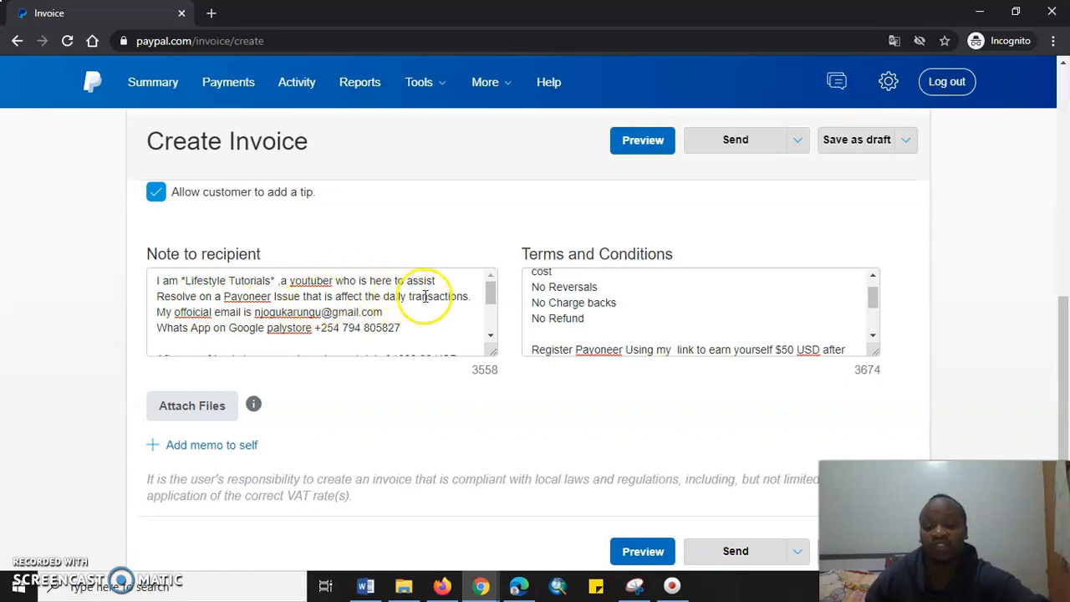
scroll(373, 311, down, 1)
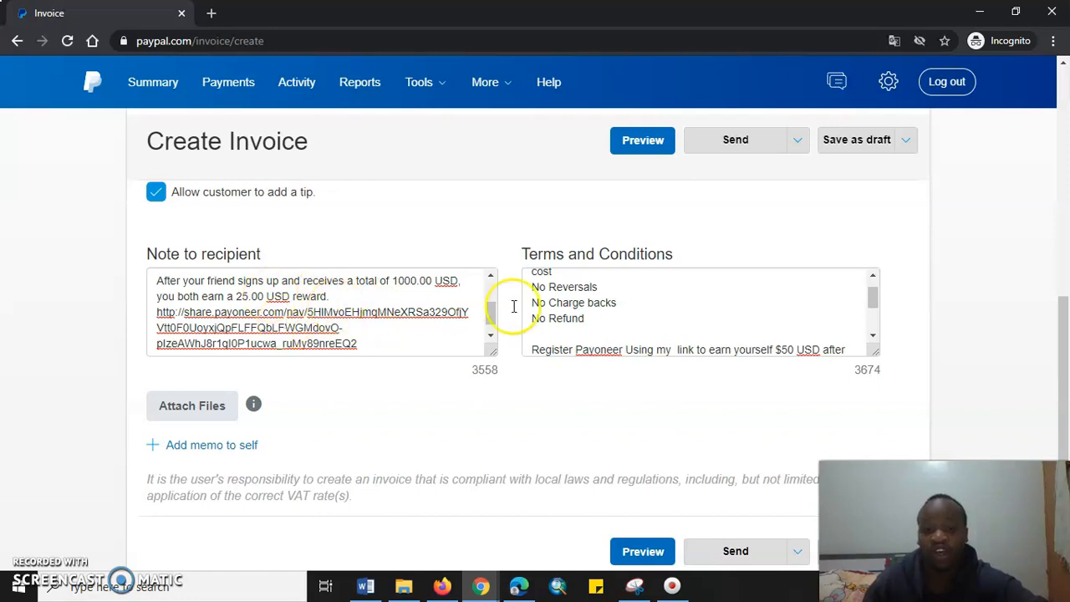
scroll(675, 313, down, 2)
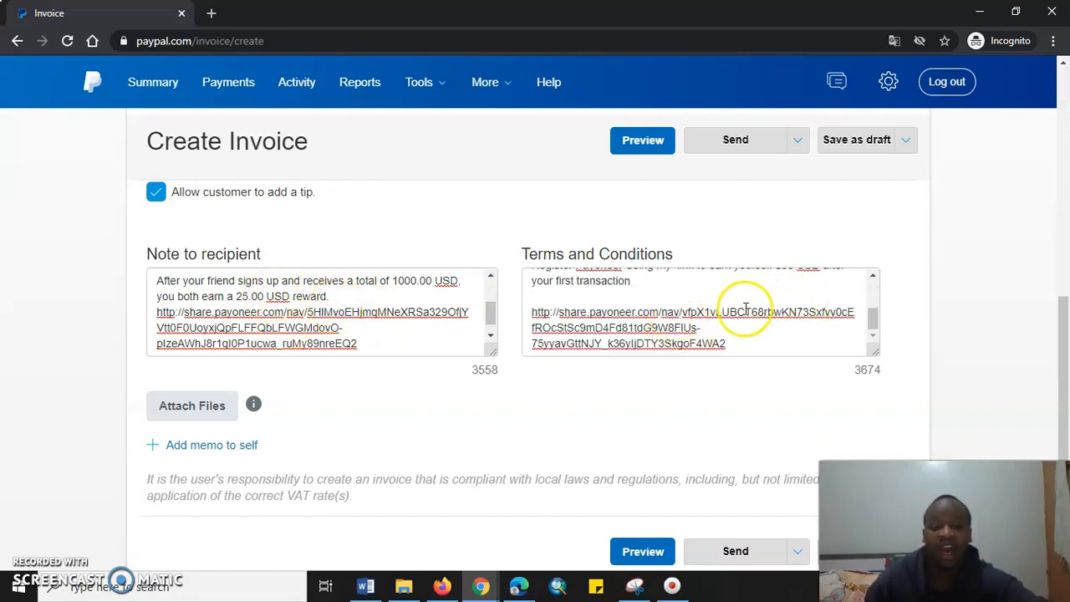
scroll(749, 300, up, 1)
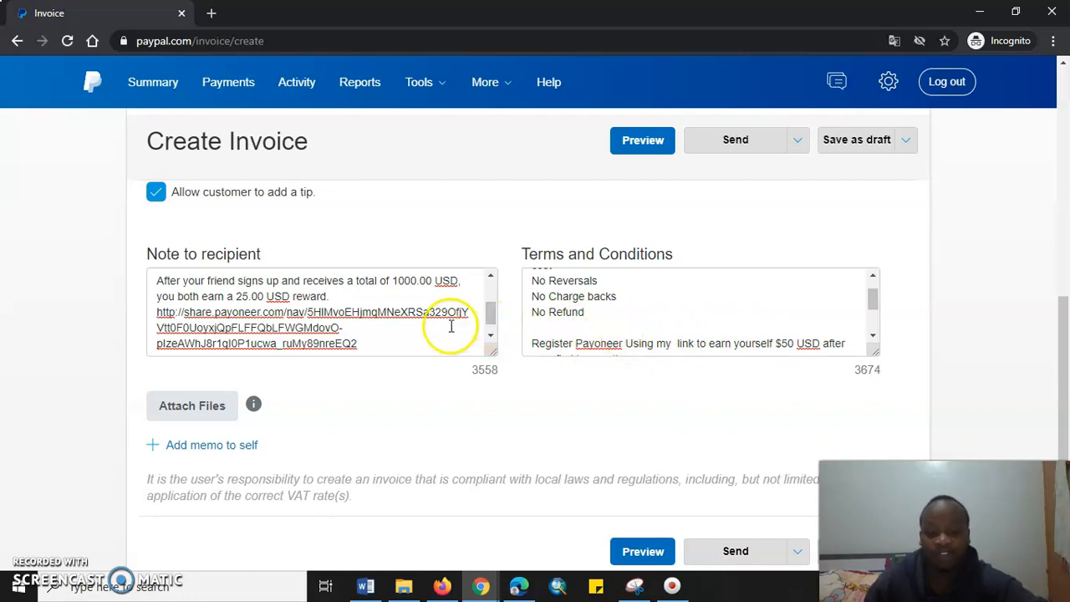
scroll(599, 334, up, 3)
scroll(683, 262, up, 2)
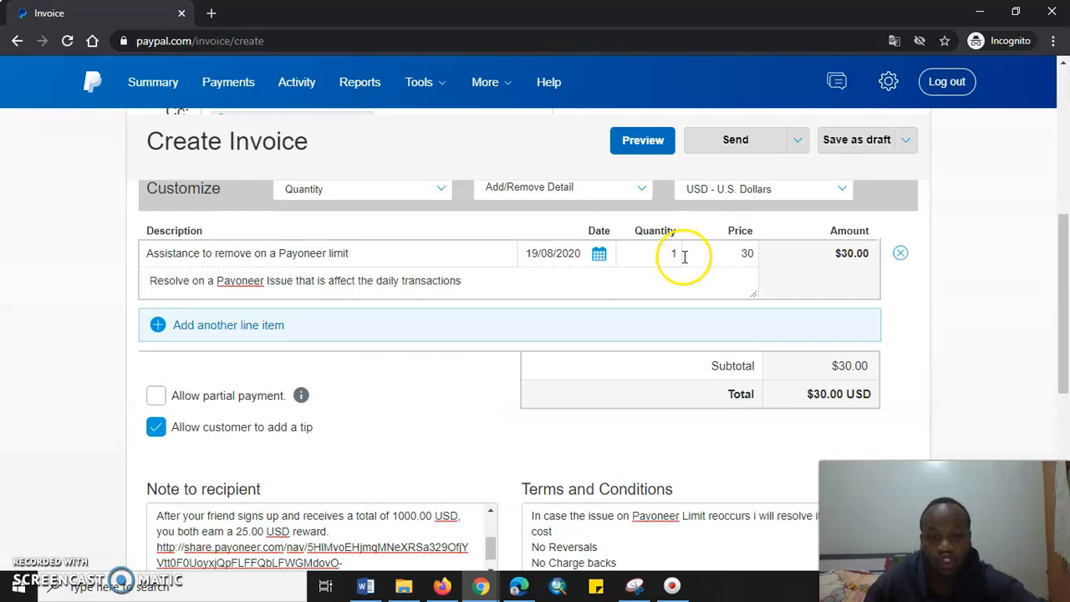
scroll(684, 256, down, 5)
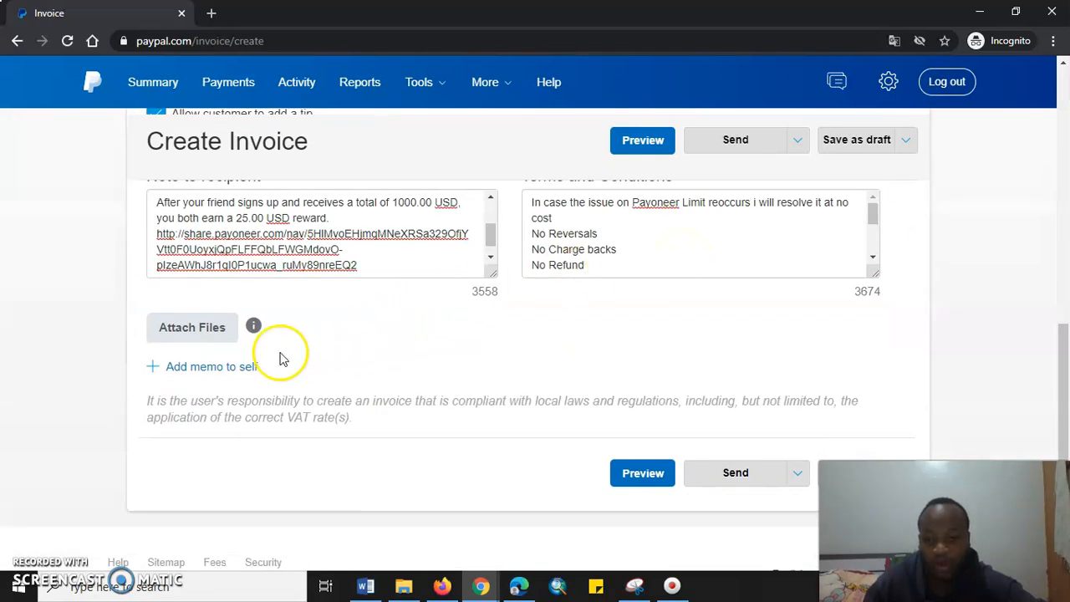
scroll(680, 390, up, 1)
scroll(700, 392, up, 10)
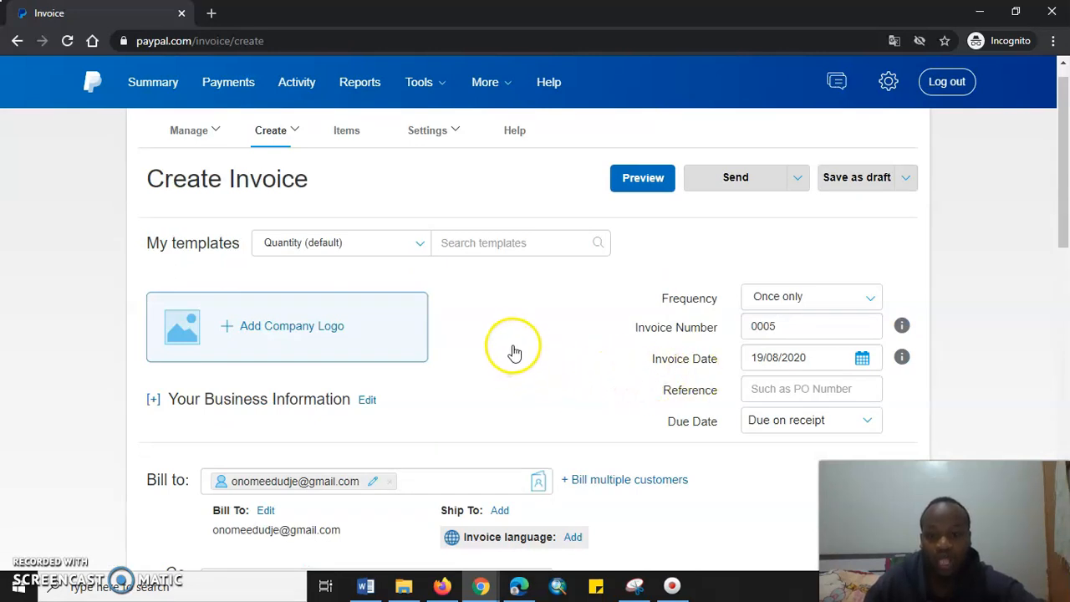
scroll(560, 324, down, 5)
scroll(561, 328, down, 5)
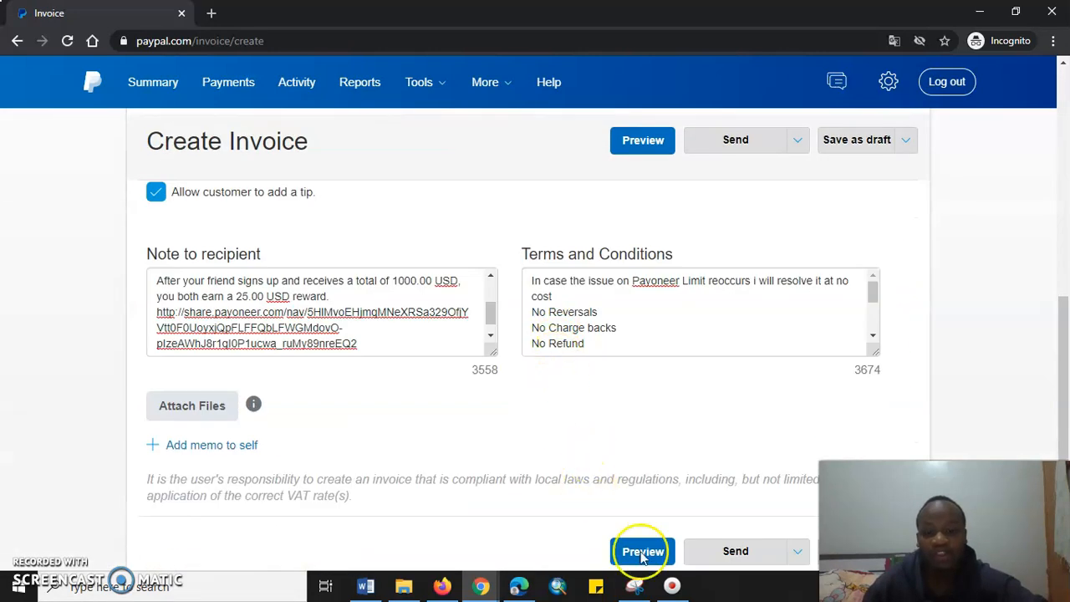
Step: Preview the invoice and check its header, billing recipient, line item, total, notes, and terms and conditions
scroll(673, 447, down, 1)
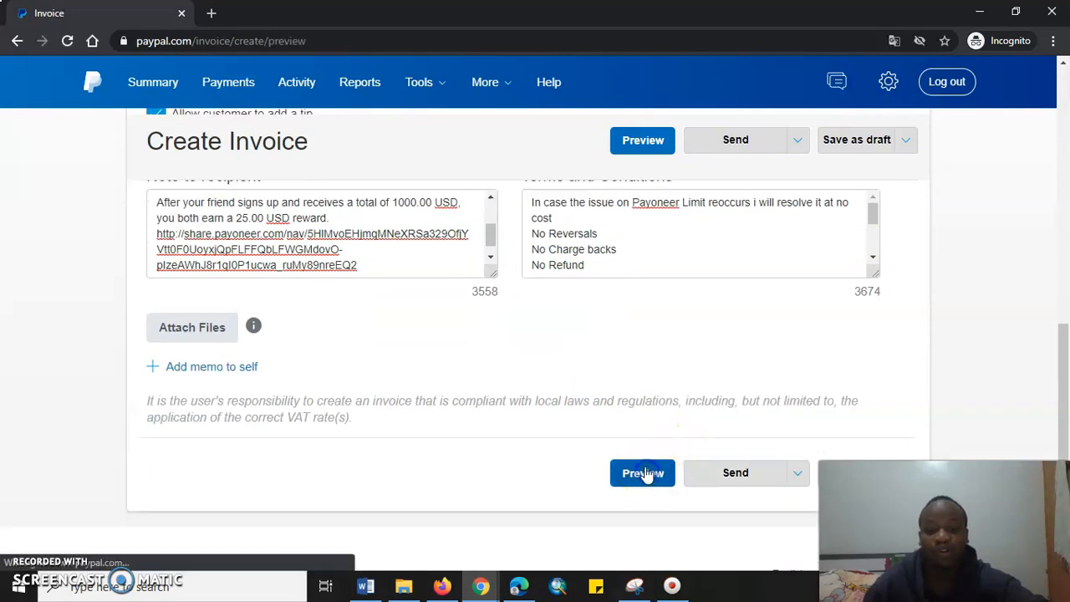
click(641, 474)
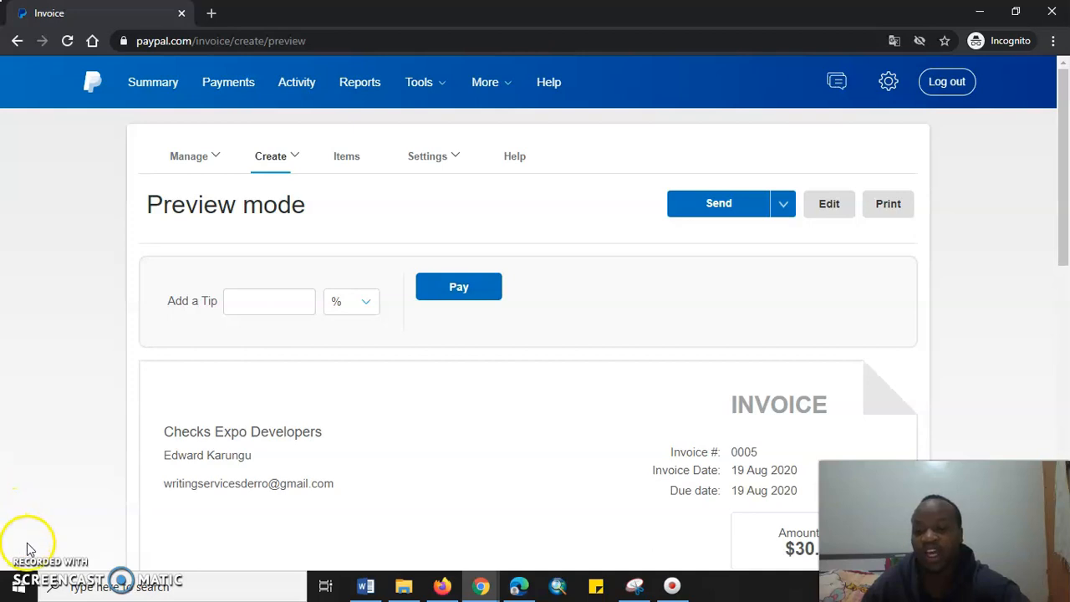
scroll(444, 239, down, 3)
scroll(363, 259, up, 2)
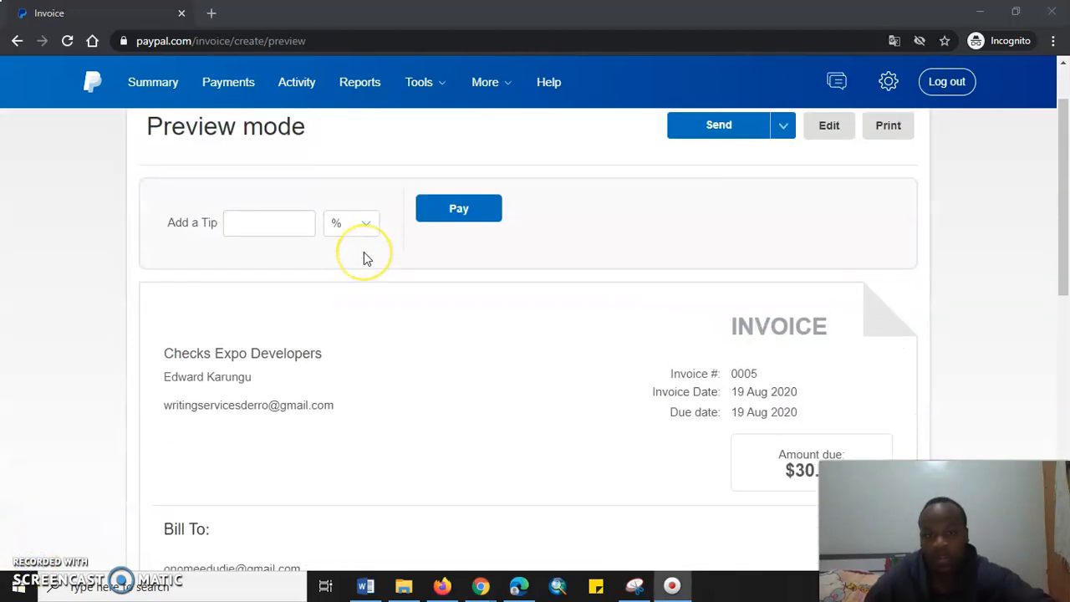
scroll(364, 258, down, 1)
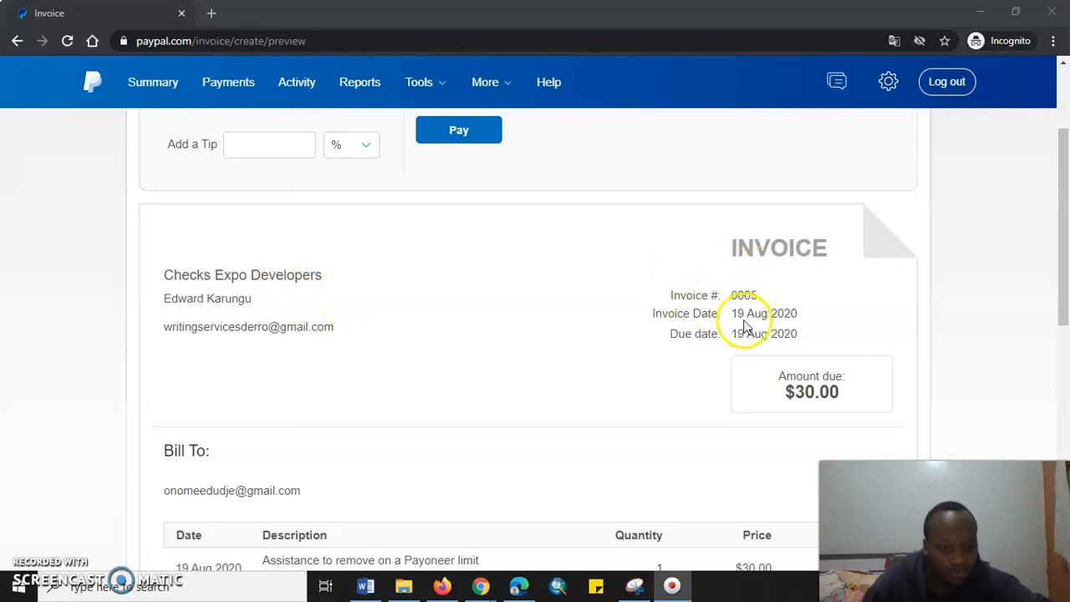
scroll(777, 321, down, 2)
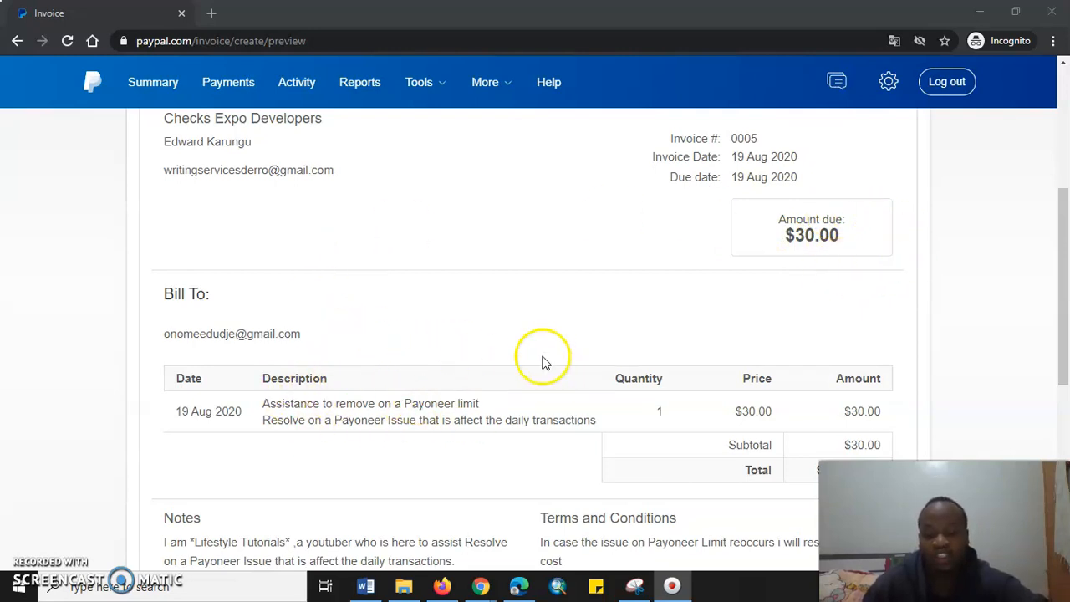
scroll(585, 360, down, 1)
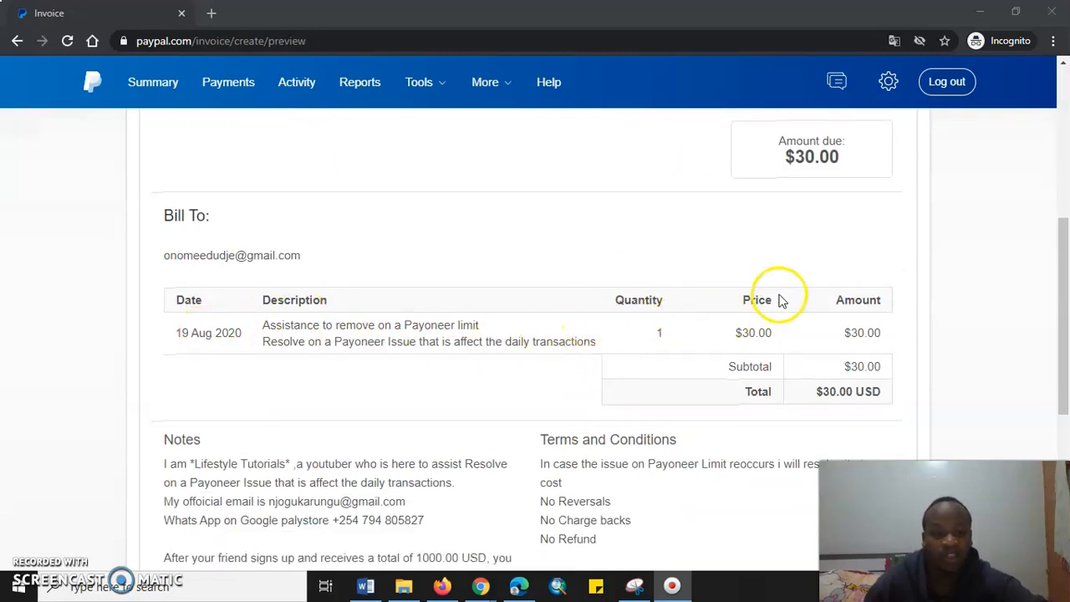
scroll(769, 292, down, 2)
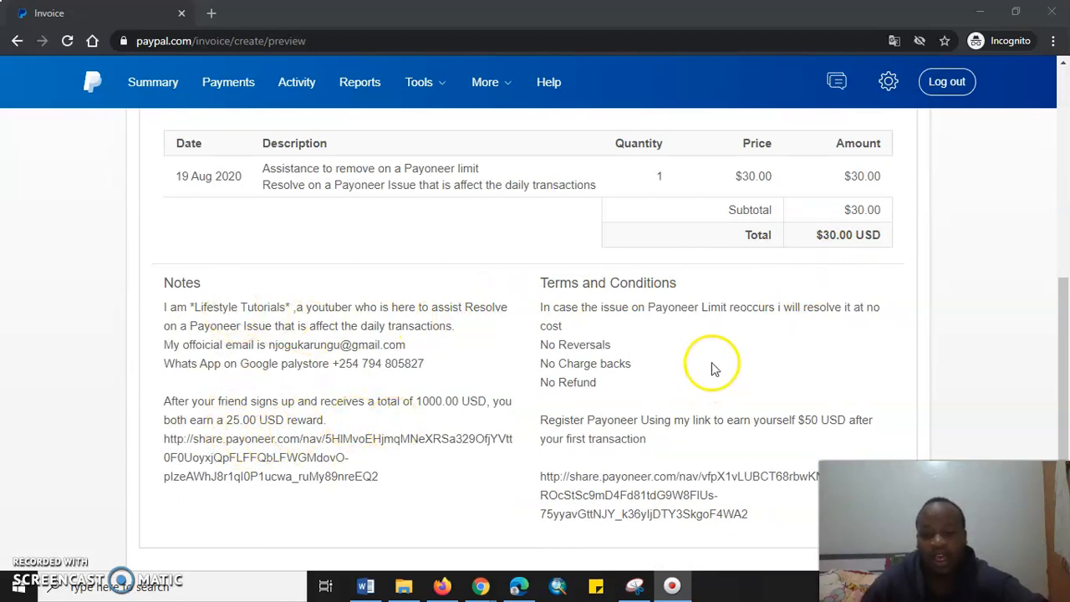
scroll(626, 301, down, 1)
scroll(681, 339, up, 2)
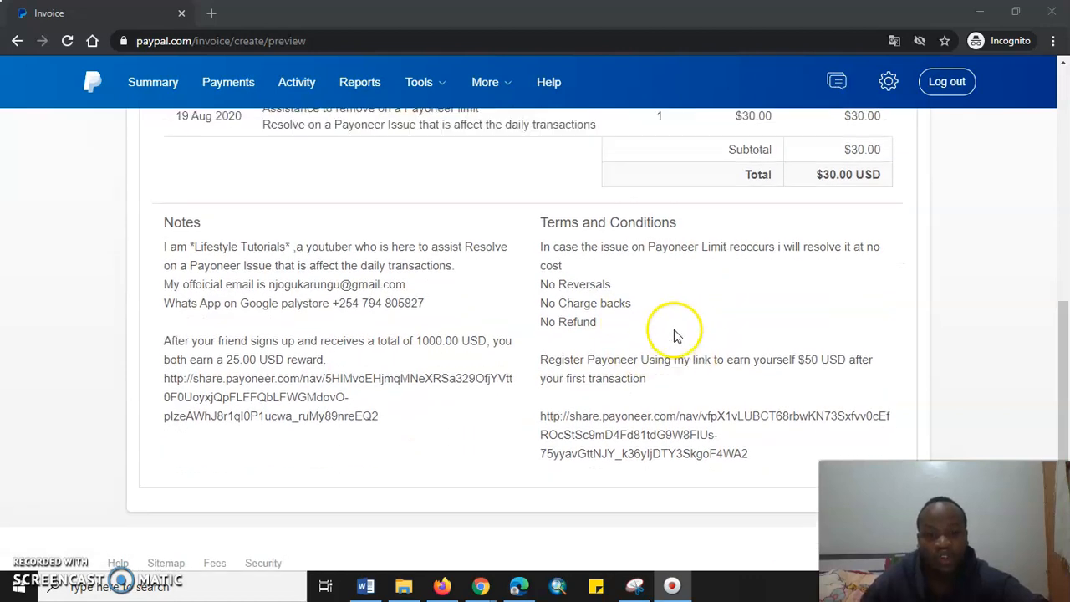
scroll(675, 359, down, 5)
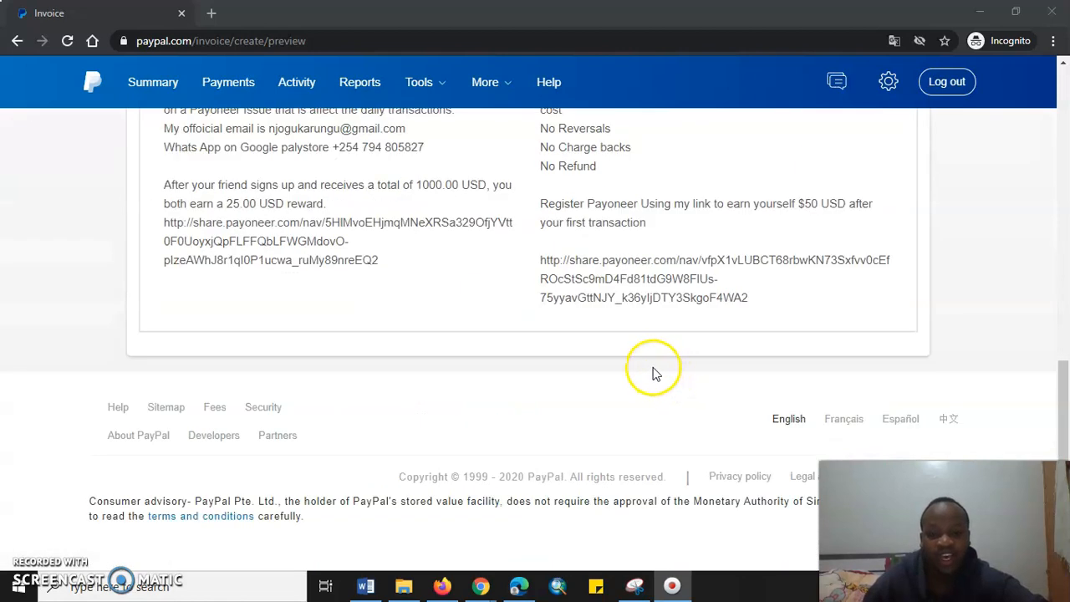
scroll(650, 365, up, 6)
scroll(650, 365, up, 3)
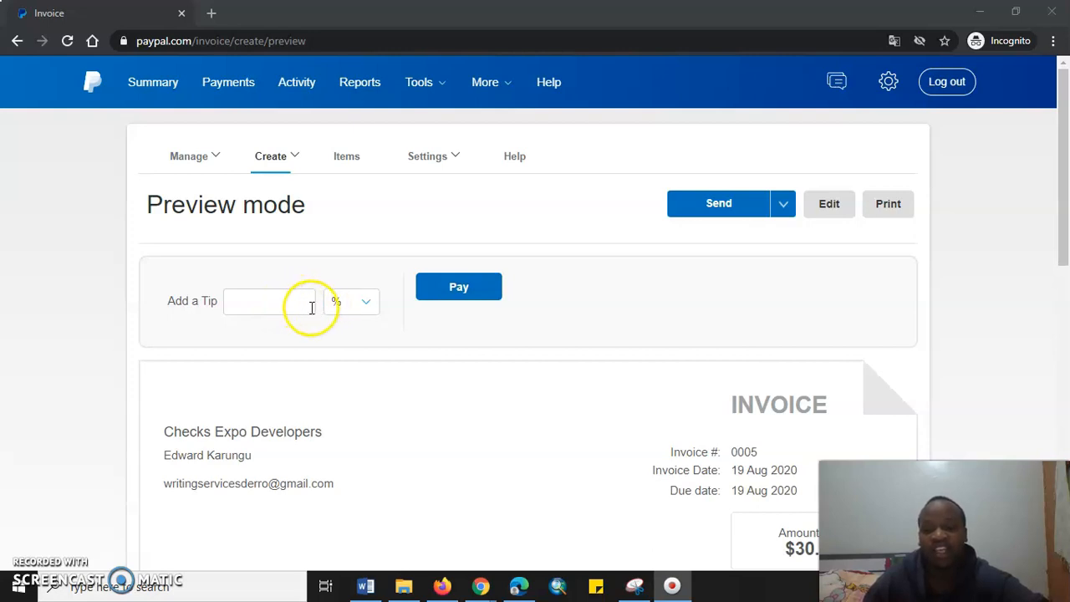
Step: Check the customer tip amount and unit fields in the preview, and return to editing the invoice
click(365, 303)
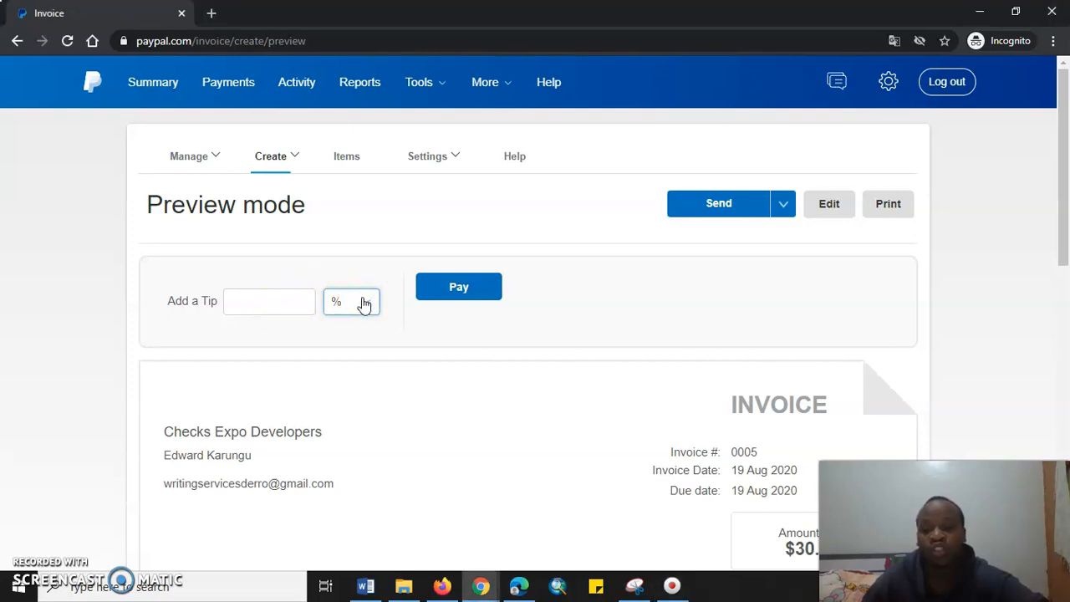
click(285, 303)
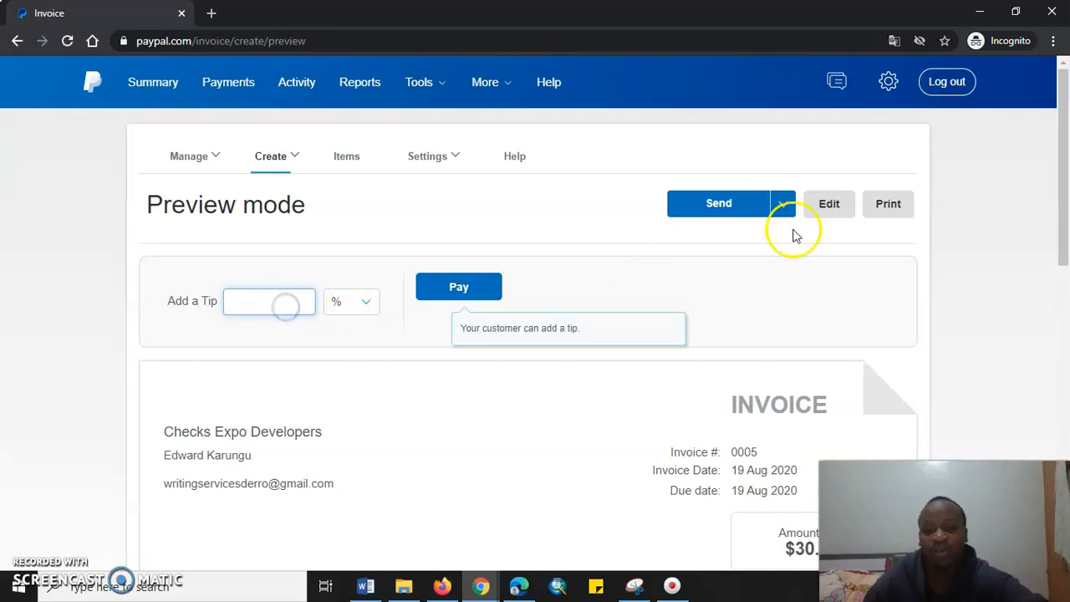
click(831, 209)
scroll(483, 310, down, 4)
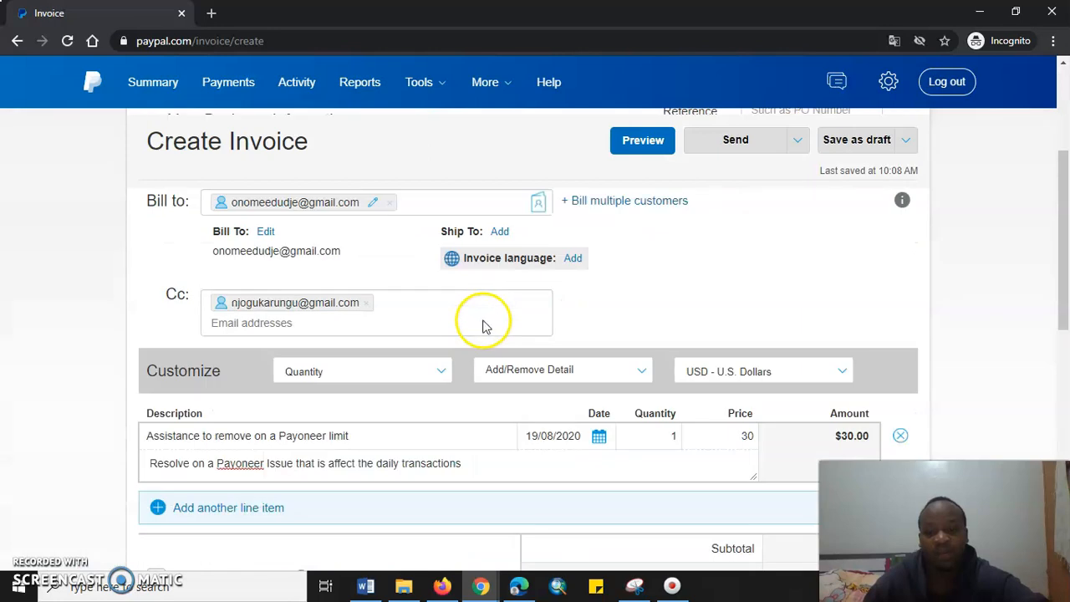
Step: Turn off the option that allows the customer to add a tip to the invoice
scroll(411, 326, down, 3)
click(158, 375)
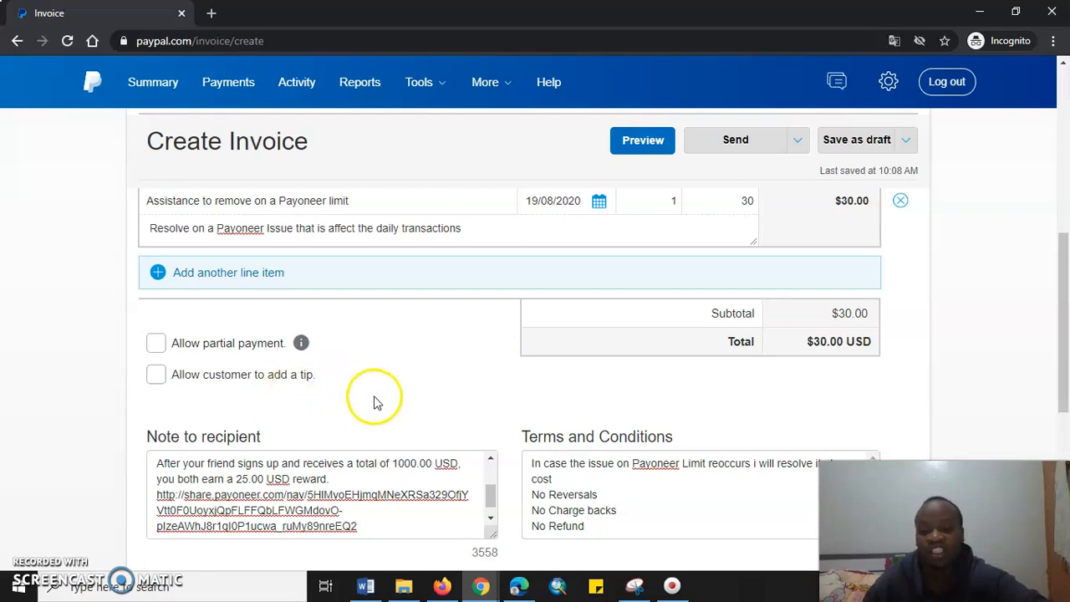
scroll(375, 401, up, 2)
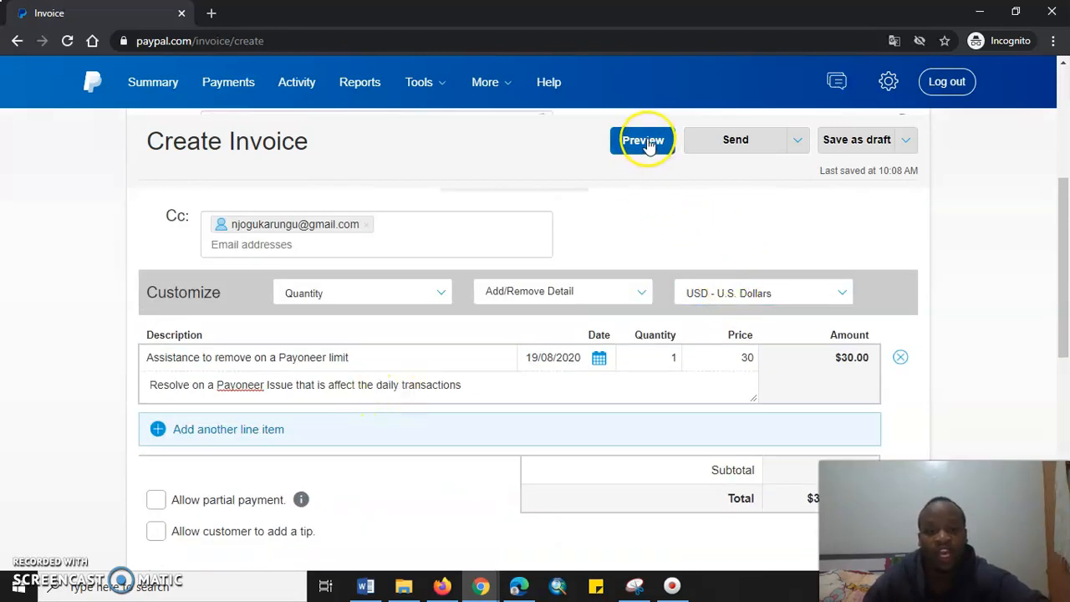
Step: Preview the revised invoice from header to terms and conditions, and send it to the customer
click(644, 140)
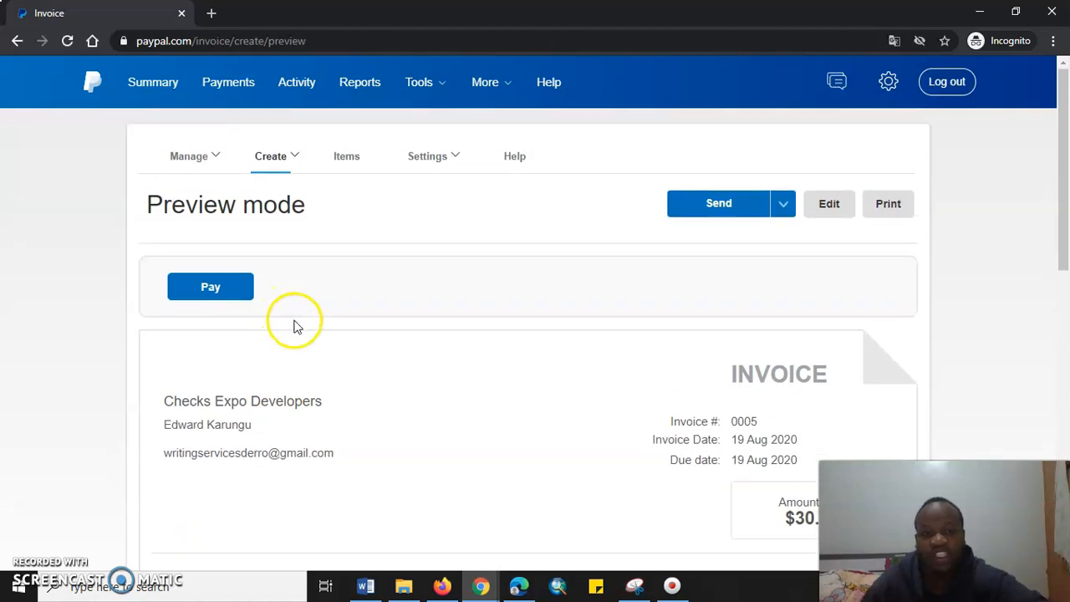
scroll(294, 326, down, 9)
scroll(310, 330, up, 5)
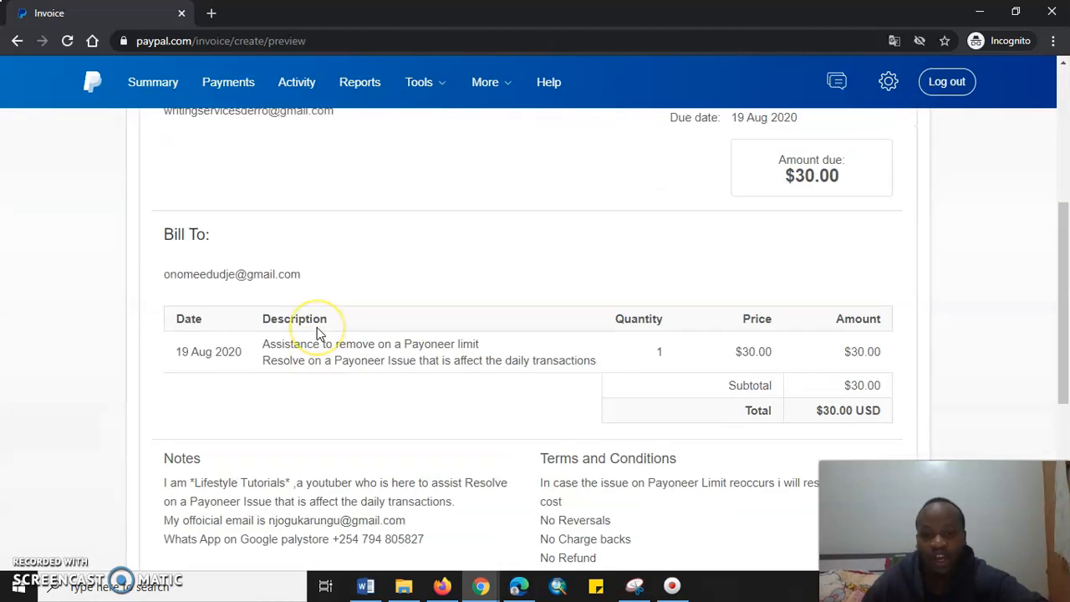
scroll(317, 332, up, 4)
scroll(270, 353, down, 3)
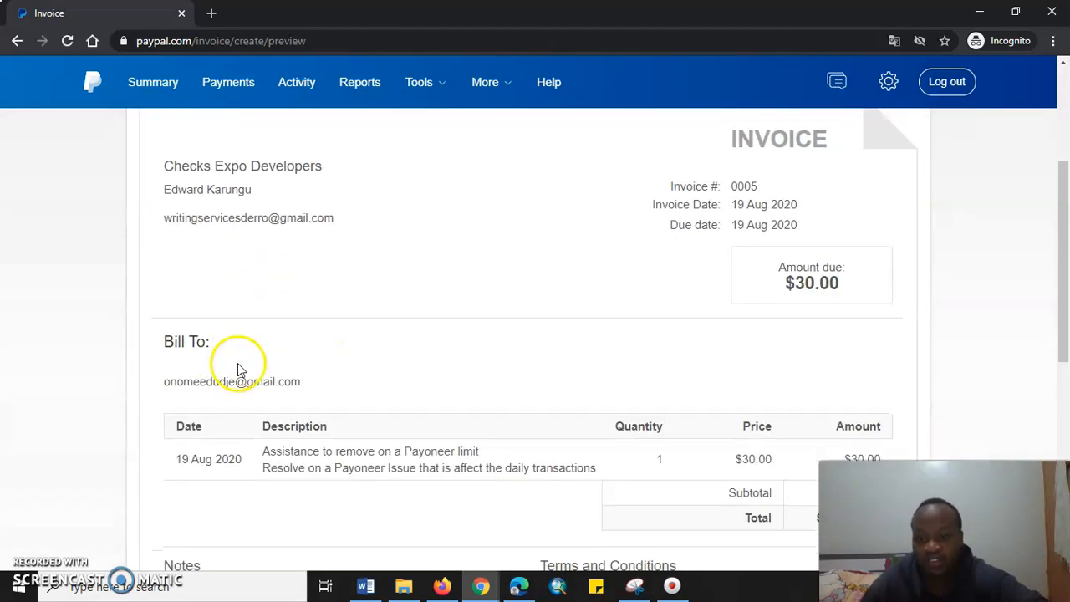
scroll(334, 389, up, 3)
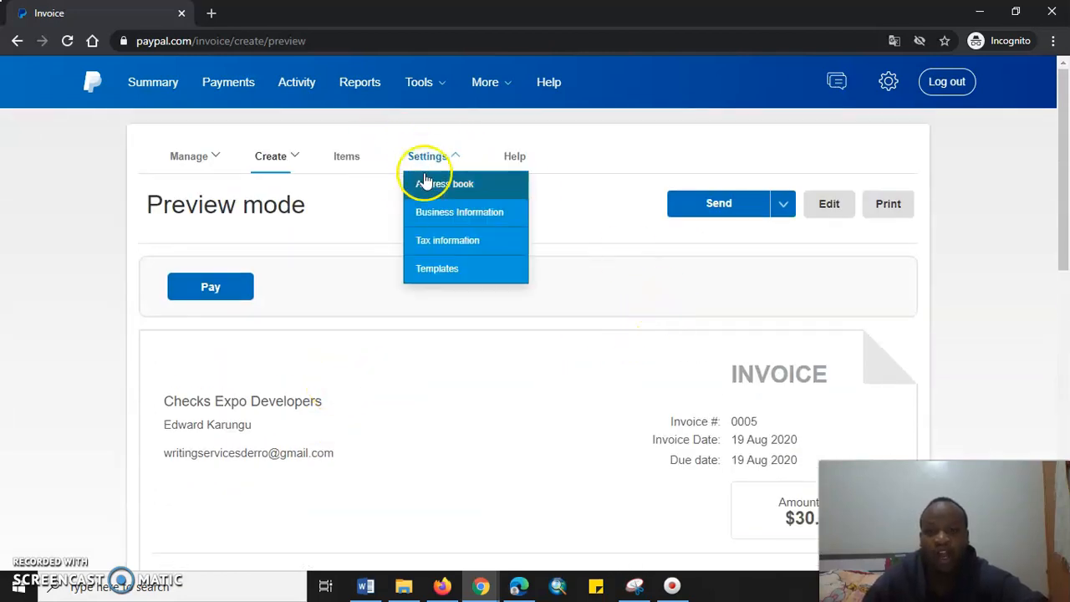
click(720, 216)
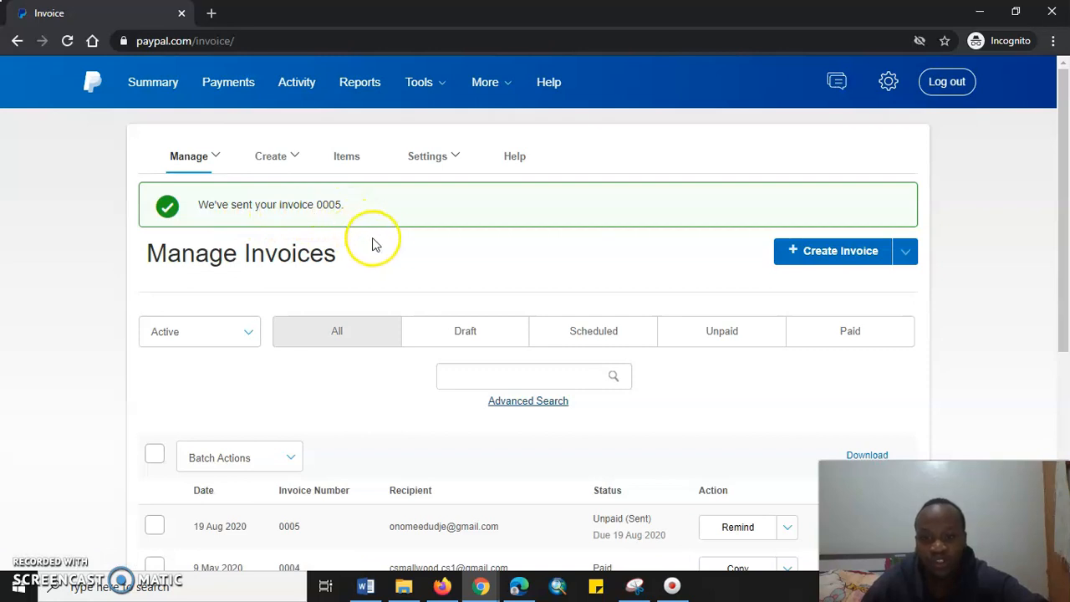
Step: Check the newly sent invoice's recipient, payment status, due date and amount in the list of all active invoices
scroll(376, 242, down, 2)
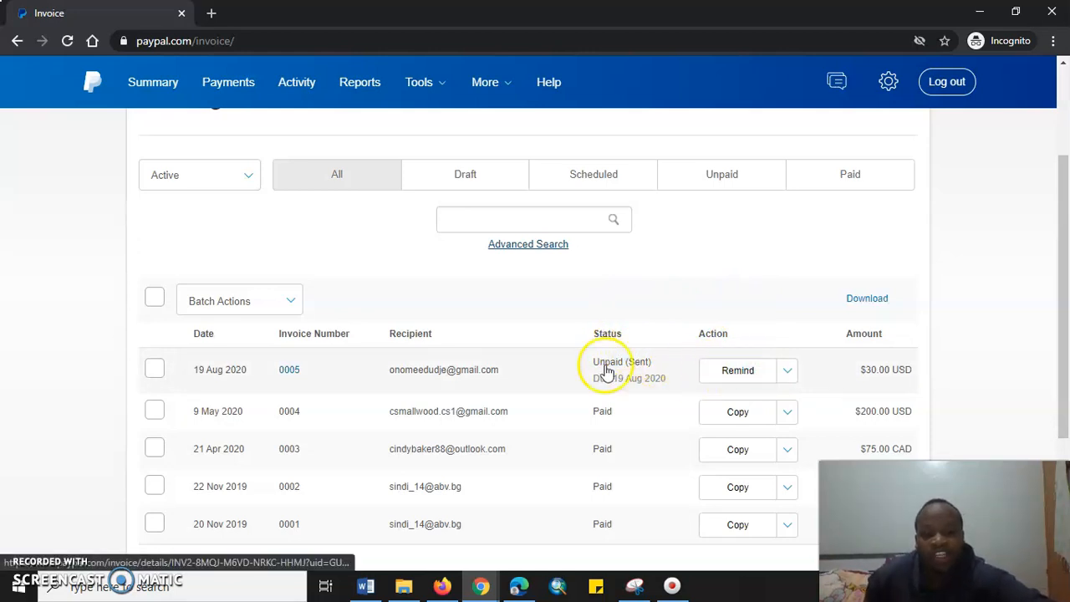
scroll(589, 381, up, 2)
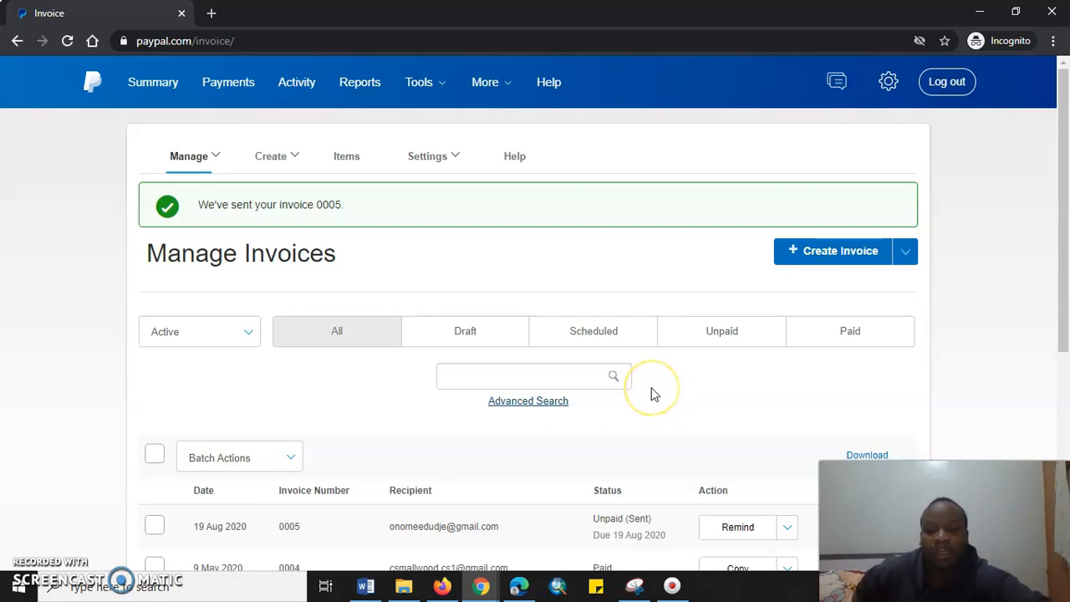
click(683, 386)
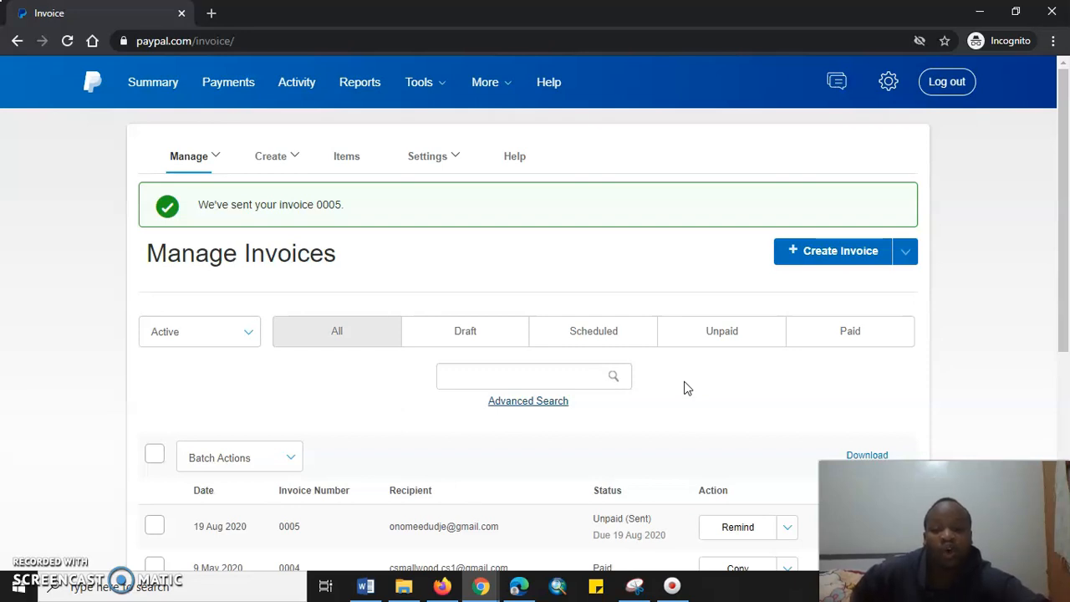
click(698, 390)
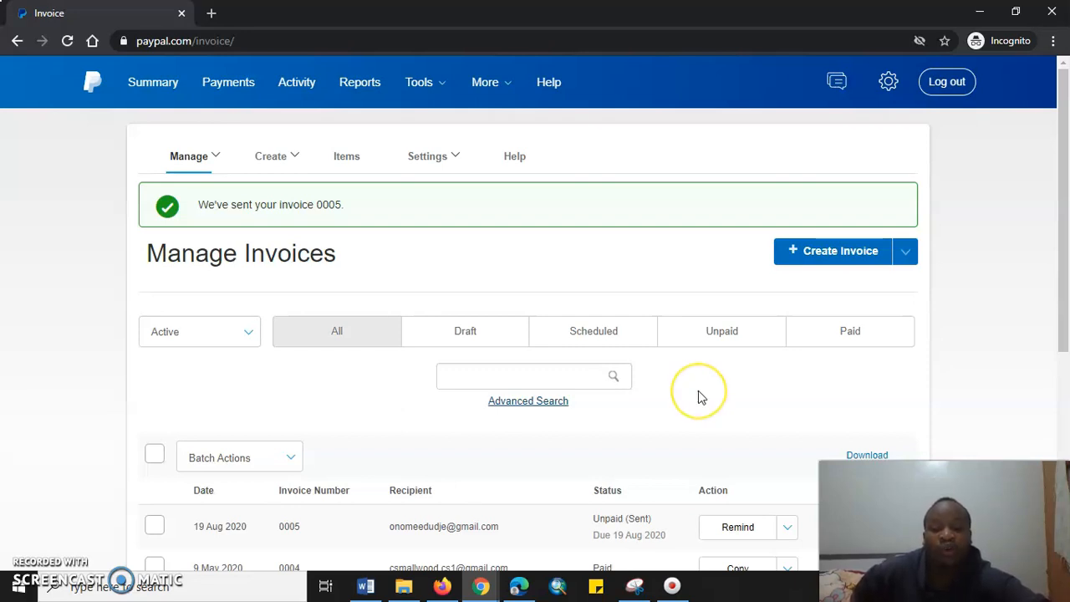